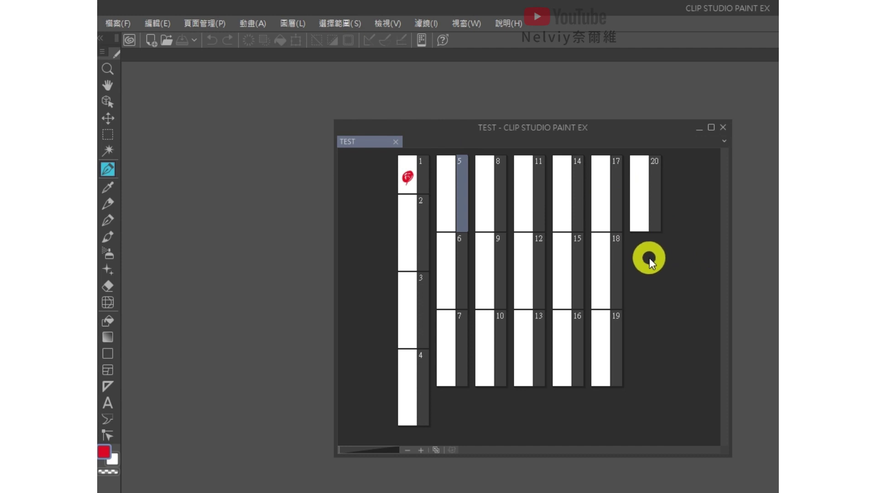
Add a new page to the TEST work and delete page 21, the last page.
right_click(645, 266)
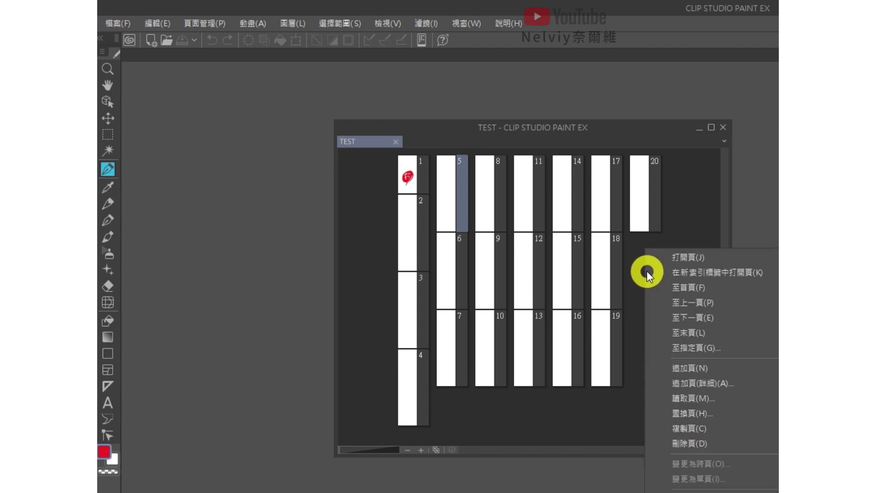
left_click(701, 368)
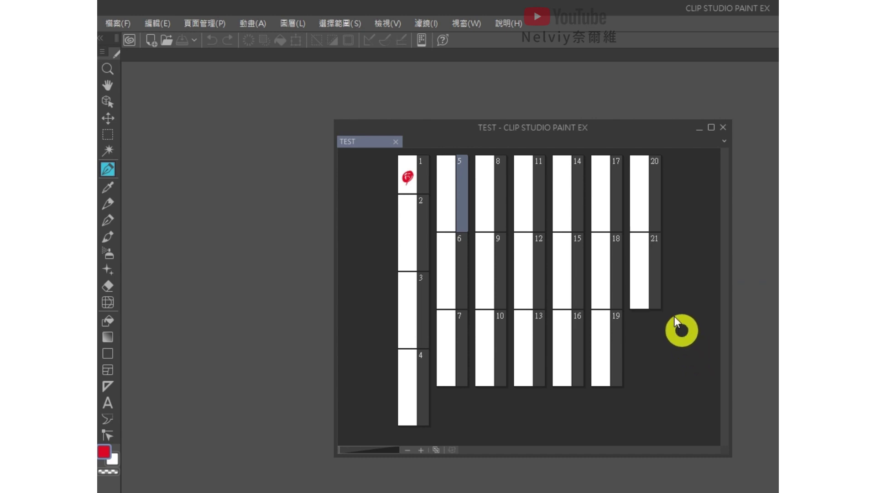
right_click(637, 270)
left_click(637, 276)
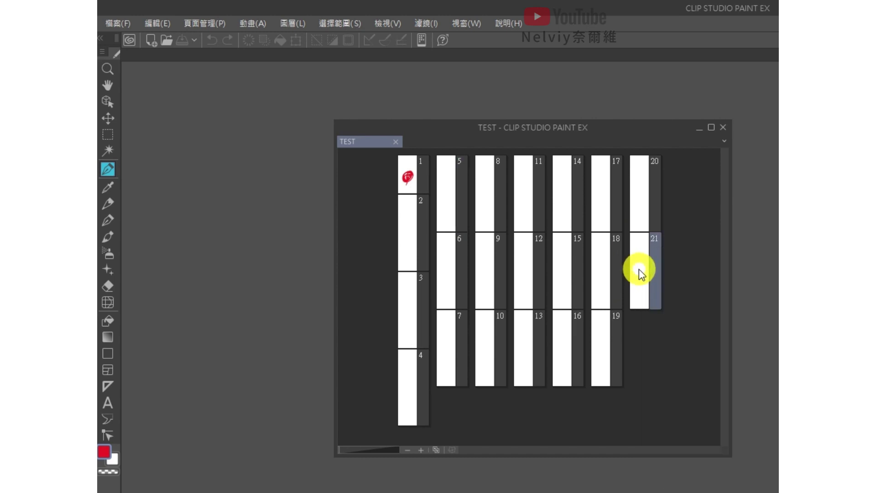
right_click(639, 273)
left_click(692, 440)
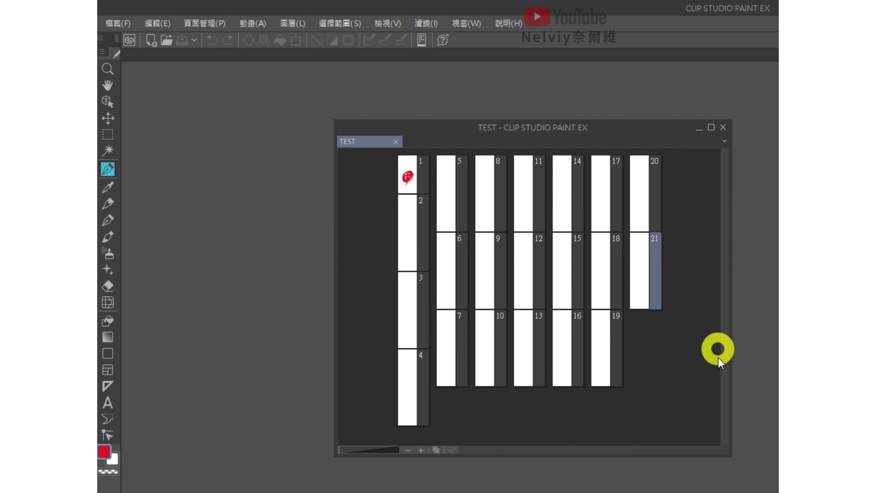
left_click(695, 262)
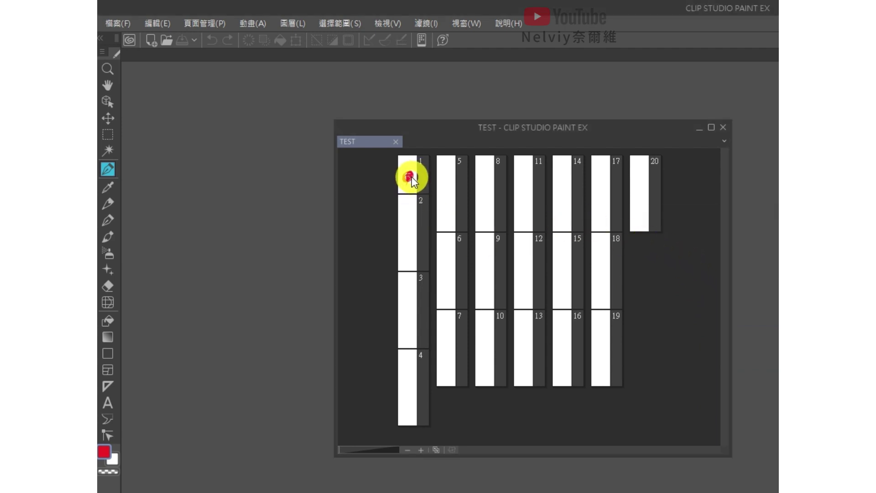
Move page 1, the one with the red drawing, to between pages 8 and 9.
left_click_drag(410, 177, 490, 234)
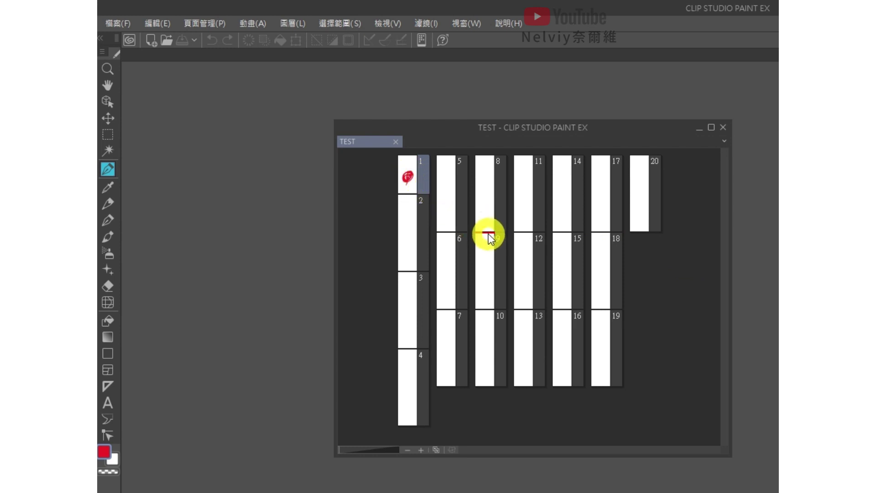
left_click_drag(488, 234, 488, 235)
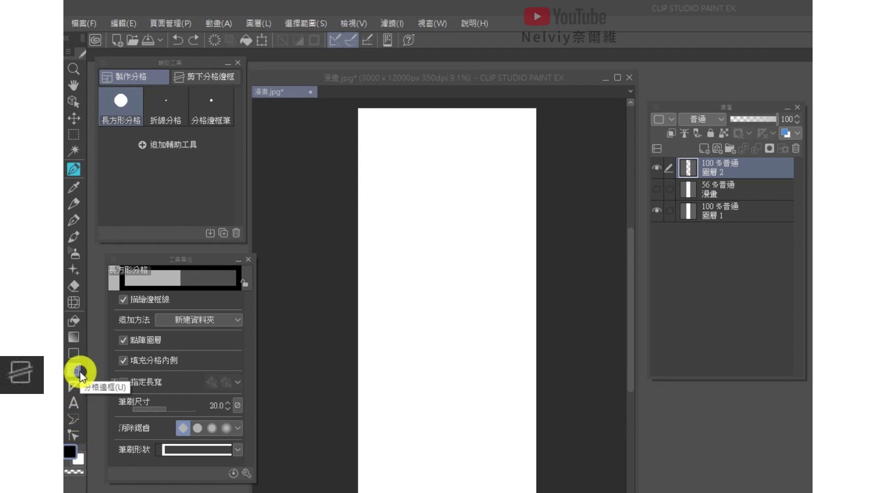
Create three separate rectangular comic panels down the canvas, running off its left, right and left edges in turn.
left_click(77, 371)
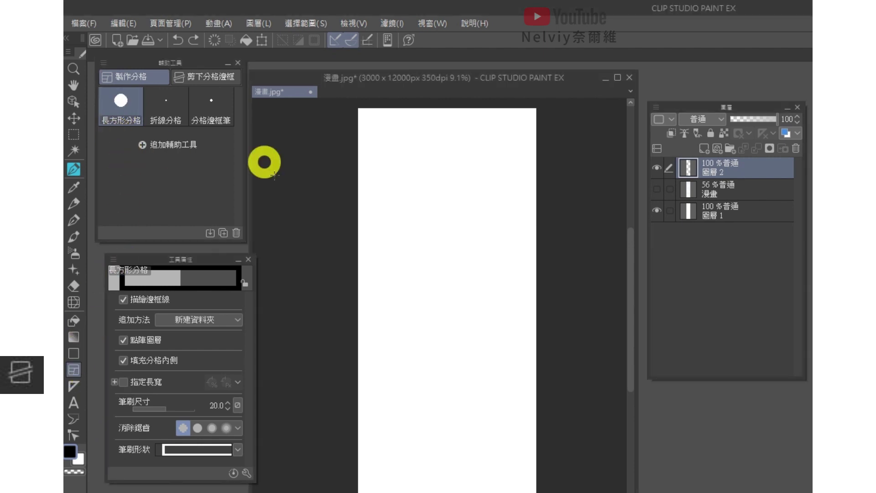
left_click_drag(357, 144, 511, 234)
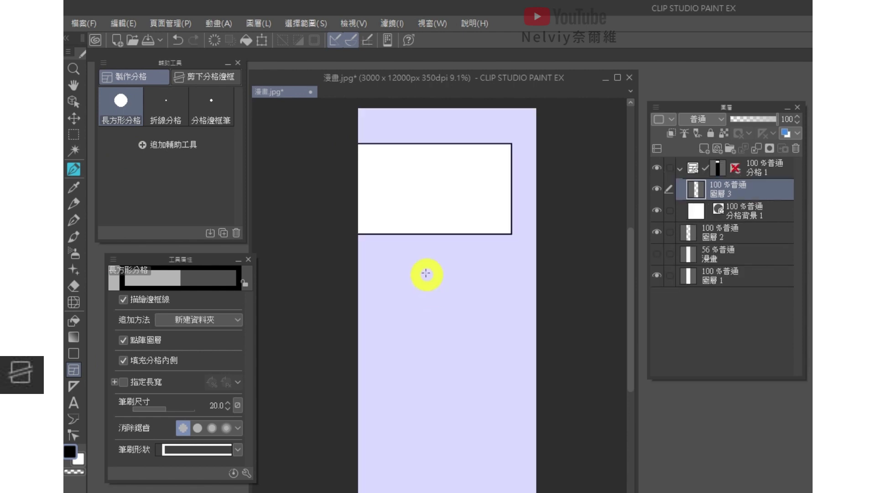
left_click_drag(395, 274, 562, 379)
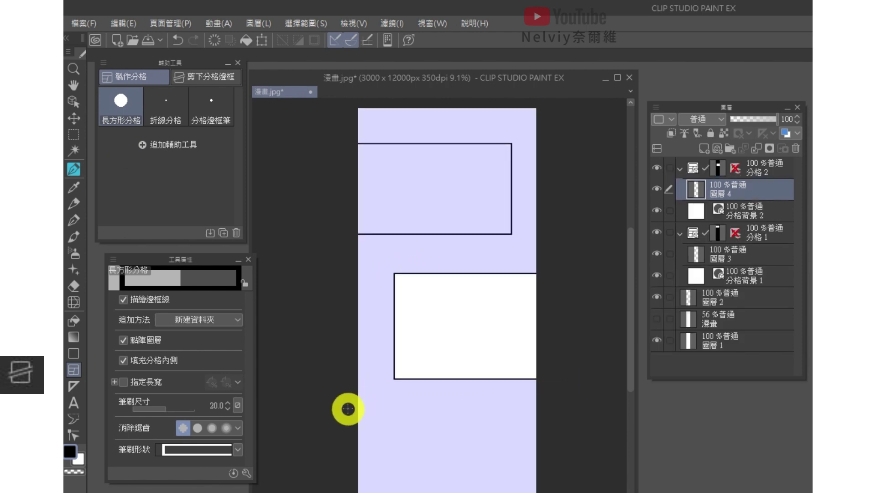
left_click_drag(354, 408, 497, 469)
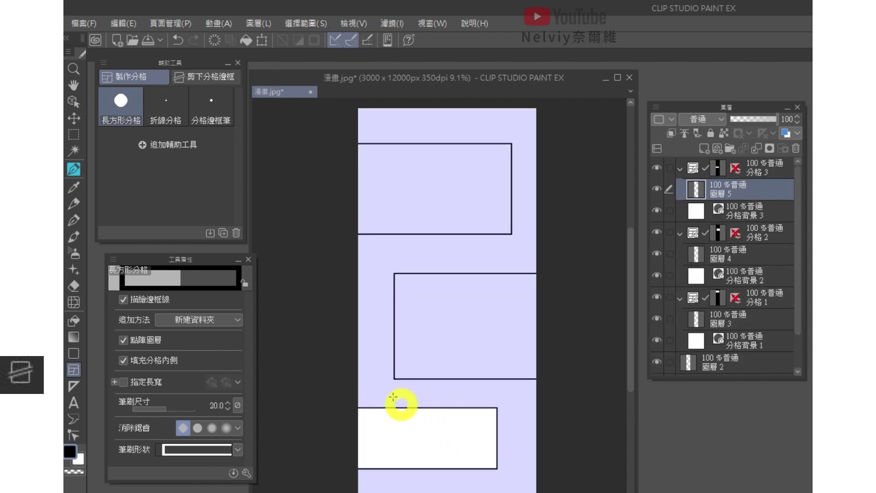
Collapse the three panel folders and select each one in turn to highlight its area, ending on 分格 3.
left_click(679, 168)
left_click(681, 189)
left_click(681, 212)
left_click(759, 190)
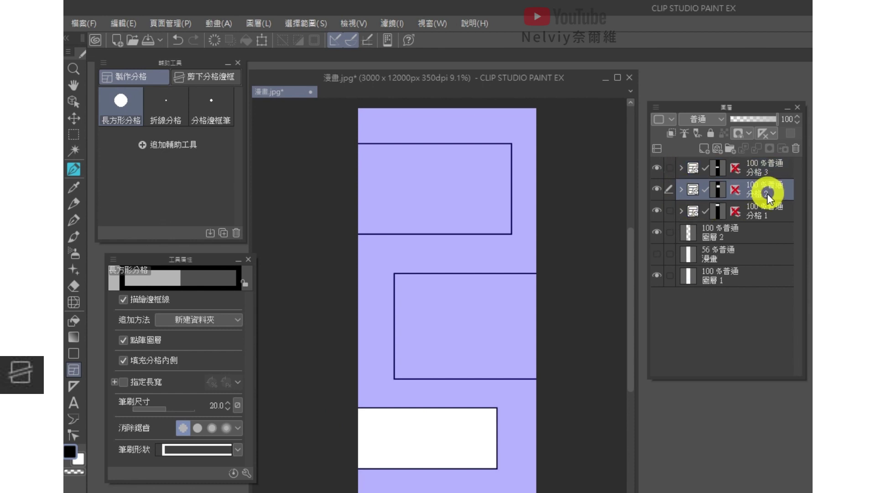
left_click(762, 212)
left_click(761, 188)
left_click(759, 170)
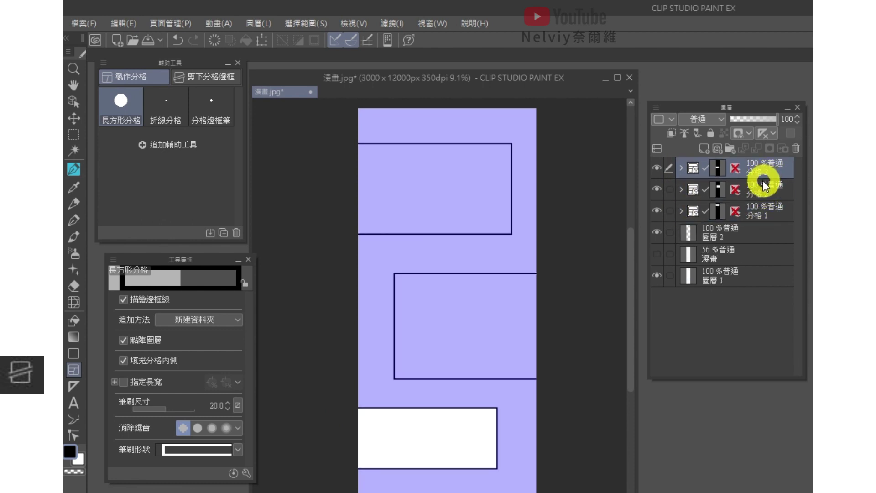
With the Object tool, raise the lowest panel's upper edge slightly and shift the middle panel slightly upward.
left_click(79, 105)
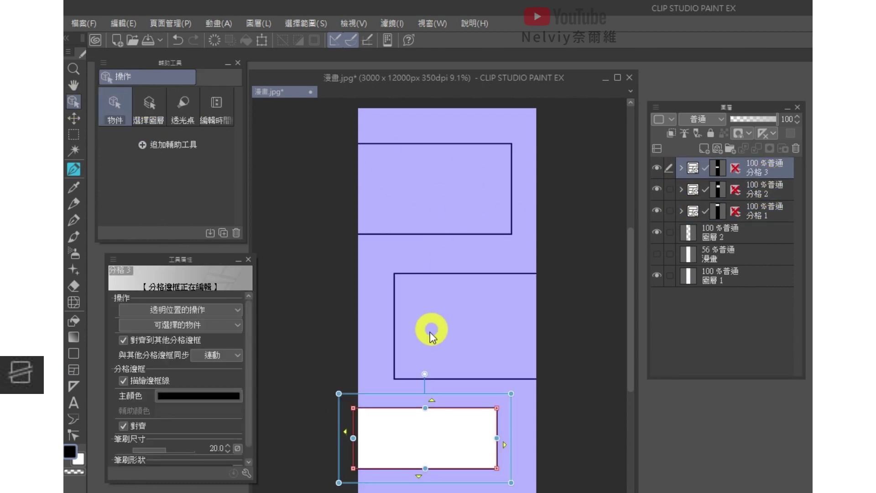
mouse_move(425, 408)
left_mouse_down()
mouse_move(426, 378)
mouse_move(431, 407)
left_mouse_up()
left_click(424, 284)
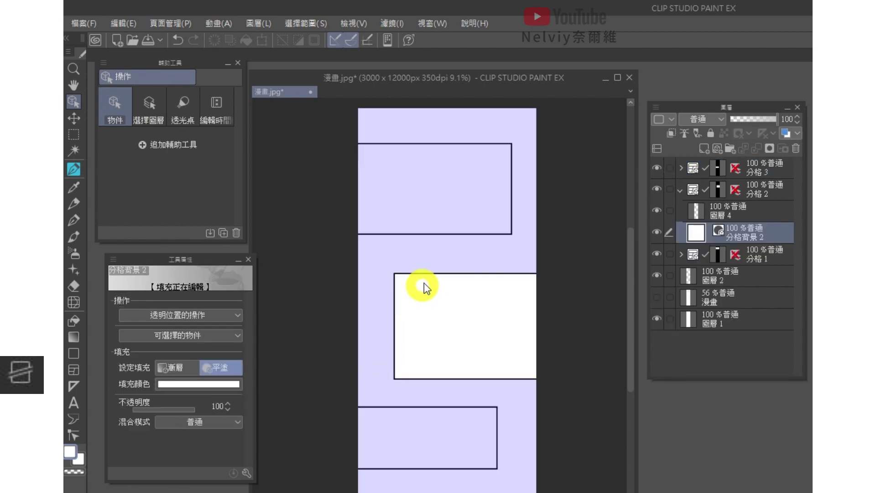
left_click(438, 276)
left_click_drag(453, 254, 473, 260)
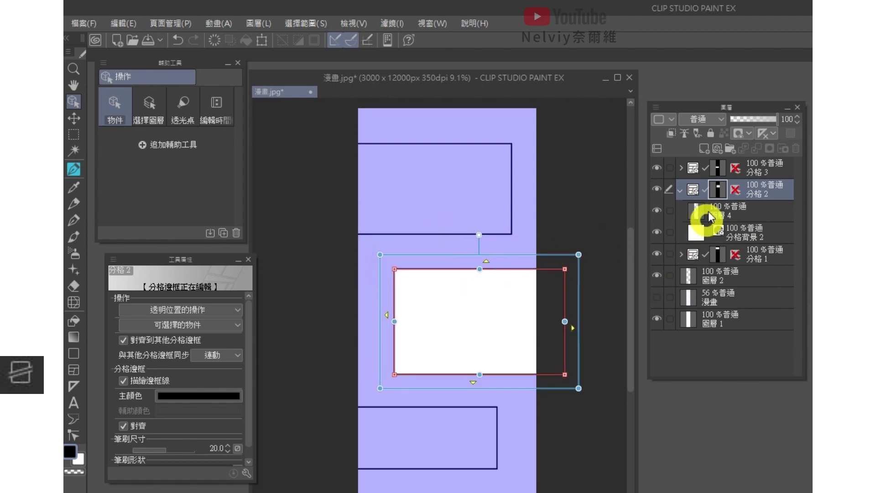
Collapse the 分格 2 folder and select the 分格 3 and 分格 1 panels in turn.
left_click(680, 192)
left_click(750, 174)
left_click(760, 226)
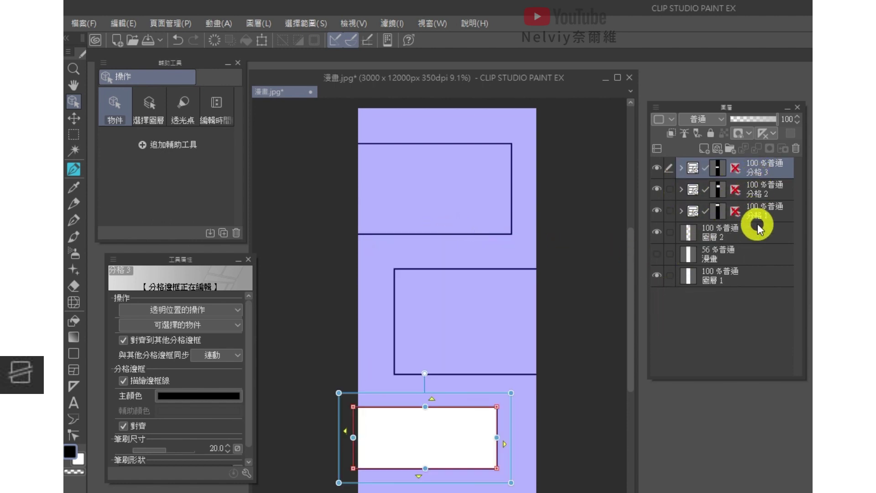
left_click(765, 214)
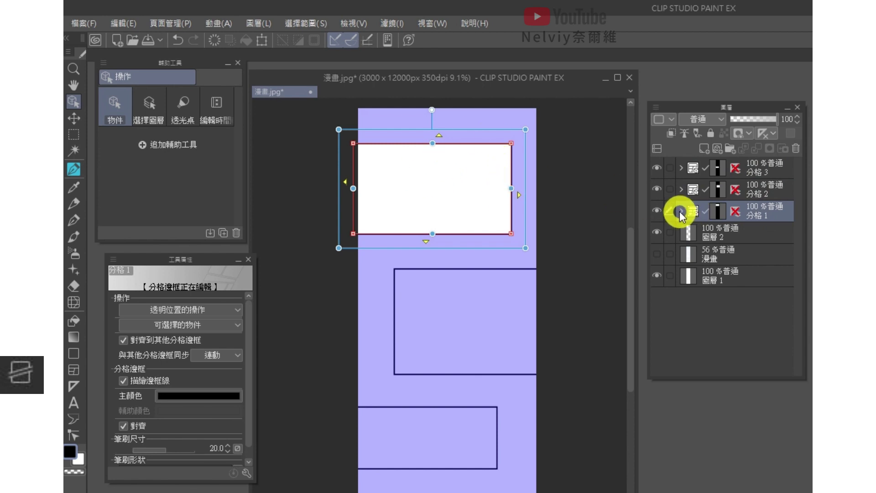
Make a Pencil stroke inside the first panel on 圖層 3 and toggle that layer's visibility off and on.
left_click(680, 210)
left_click(744, 234)
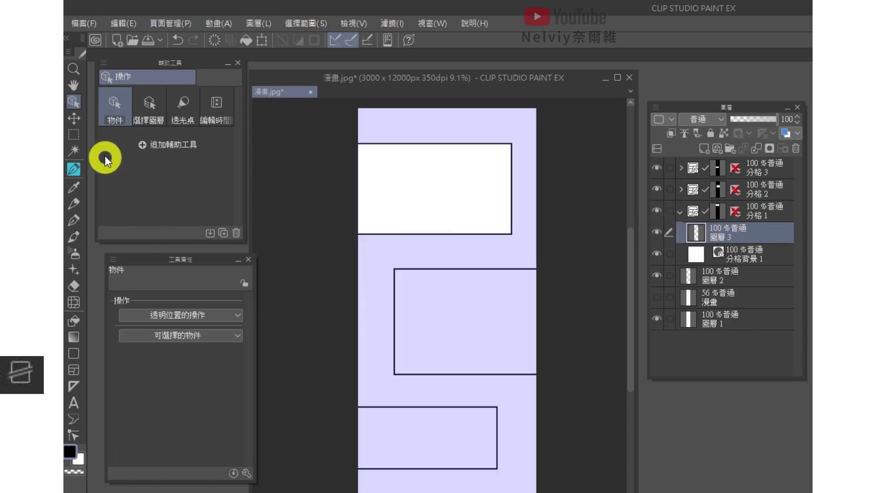
left_click(80, 201)
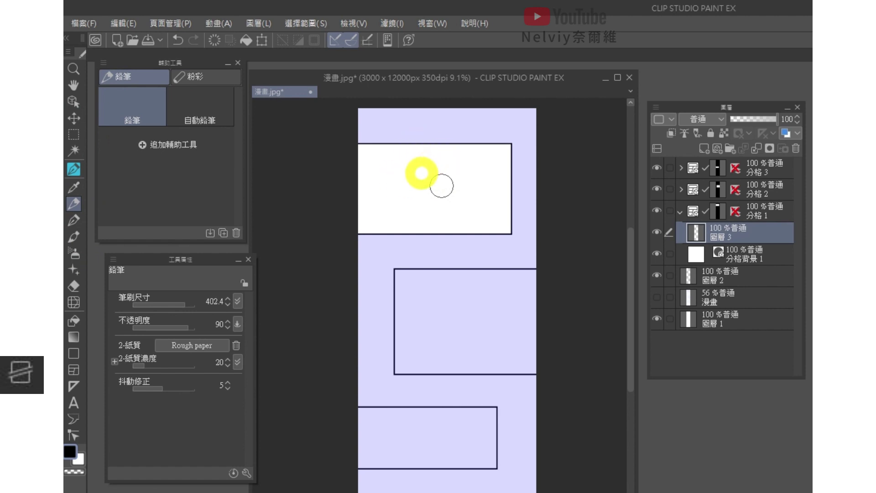
mouse_move(422, 173)
left_mouse_down()
mouse_move(422, 199)
mouse_move(435, 212)
mouse_move(507, 224)
left_mouse_up()
left_click(655, 234)
left_click(657, 232)
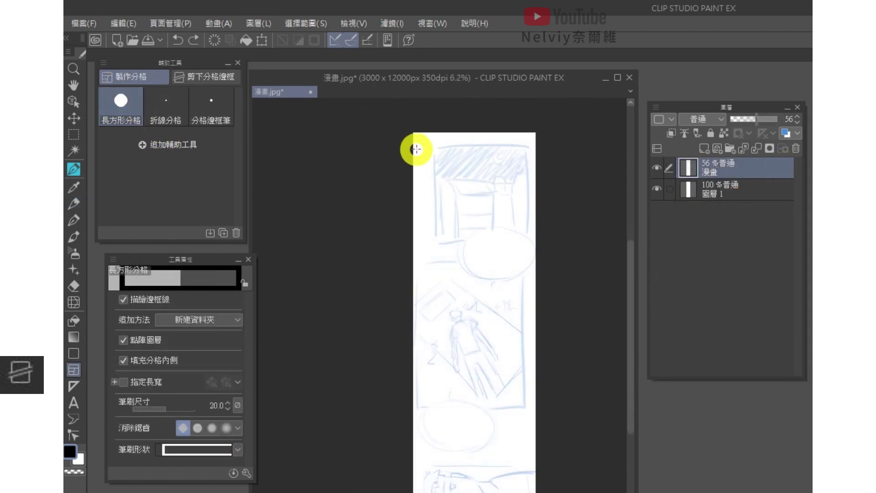
Frame the first sketched scene with a rectangular panel and place its collapsed folder beneath the 漫畫 sketch layer.
left_click_drag(434, 149, 526, 242)
left_click(681, 167)
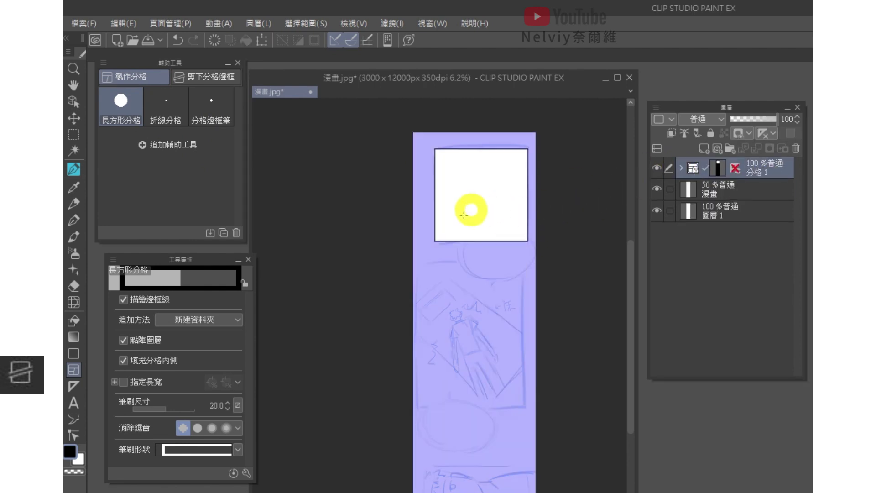
mouse_move(754, 177)
left_mouse_down()
mouse_move(768, 180)
mouse_move(762, 197)
left_mouse_up()
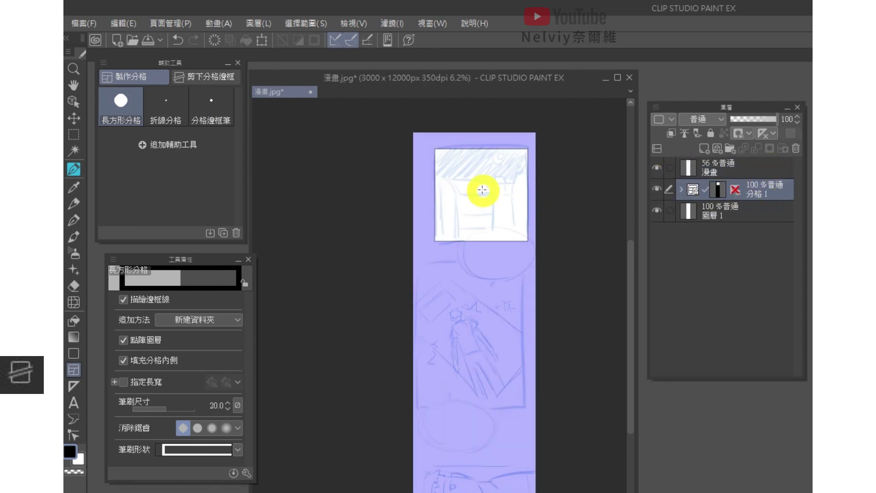
Frame the second sketched scene with a rectangular panel and move the 漫畫 sketch layer above its folder.
left_click(744, 167)
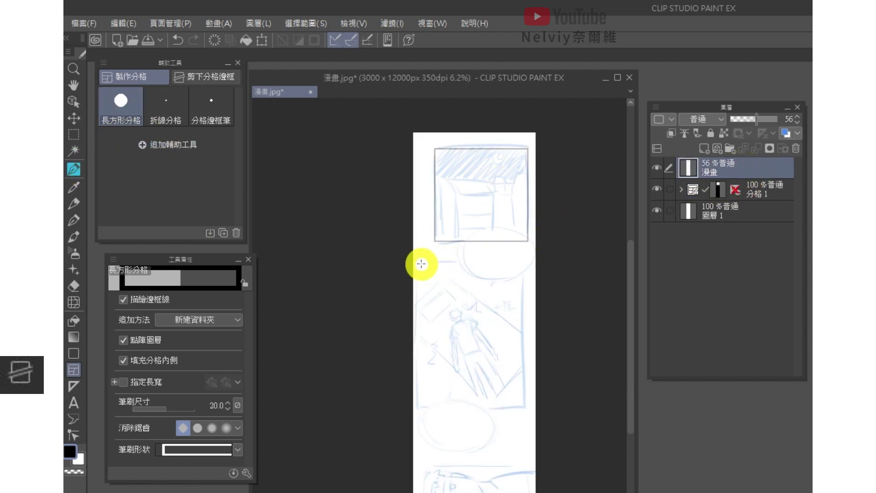
left_click_drag(421, 263, 523, 407)
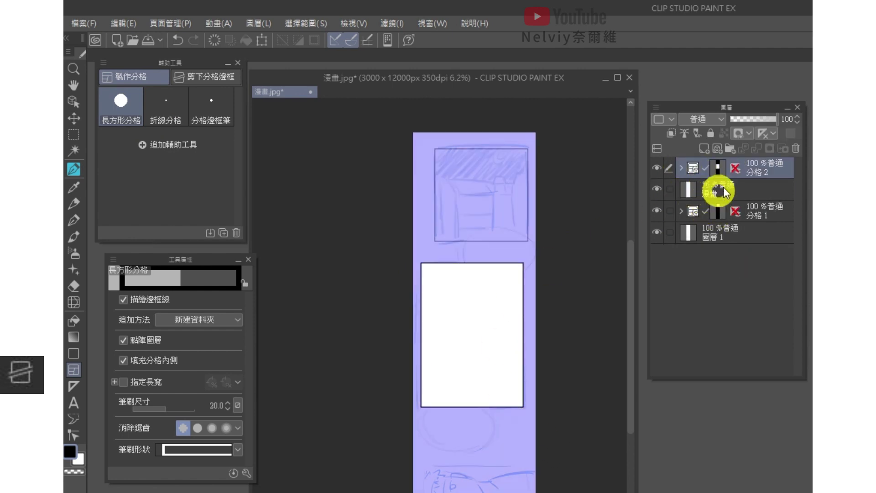
left_click_drag(733, 187, 771, 165)
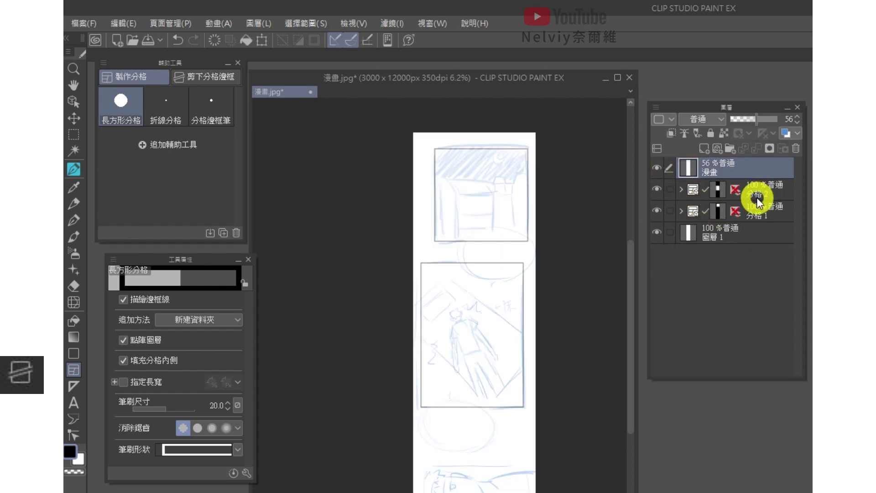
Split the 分格 2 panel with the 邊框線分割 tool along a diagonal sloping down to the right.
left_click(757, 192)
key("o")
left_click(73, 368)
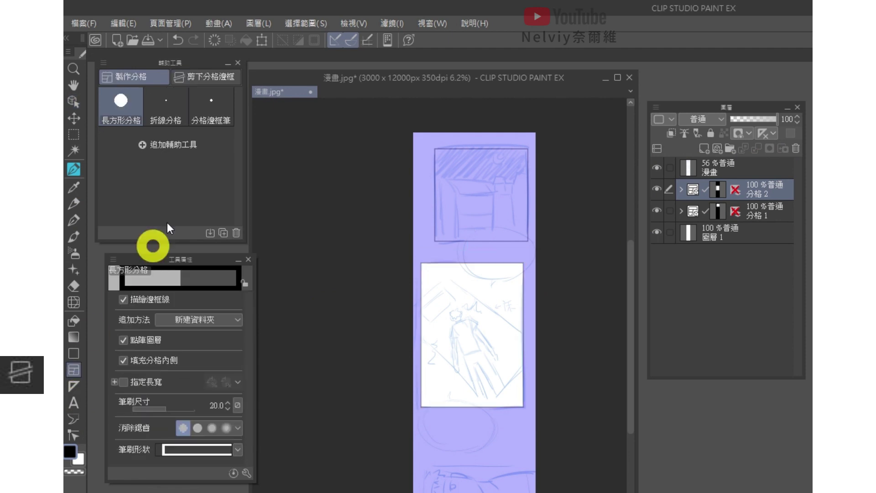
left_click(225, 78)
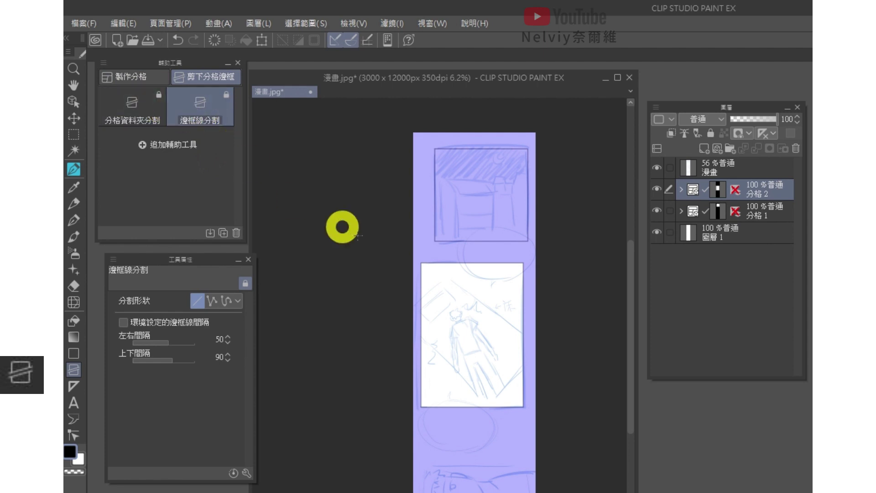
left_click_drag(424, 313, 539, 361)
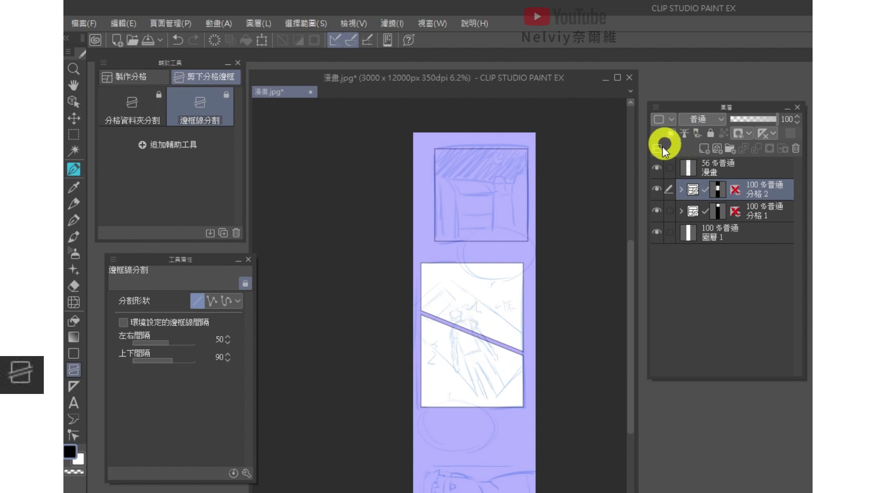
Hide the 漫畫 sketch layer, lower the diagonal gutter, and extend the upper part's right border to the page edge.
left_click(657, 168)
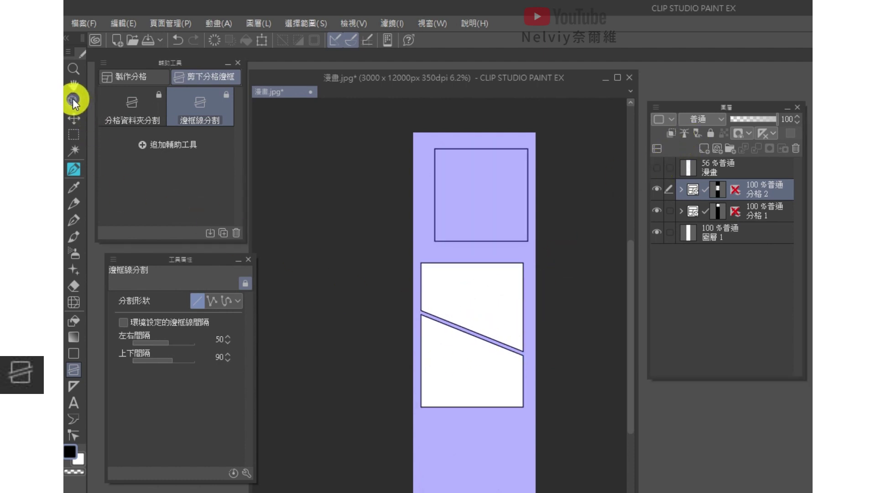
left_click(73, 101)
left_click_drag(473, 333, 511, 387)
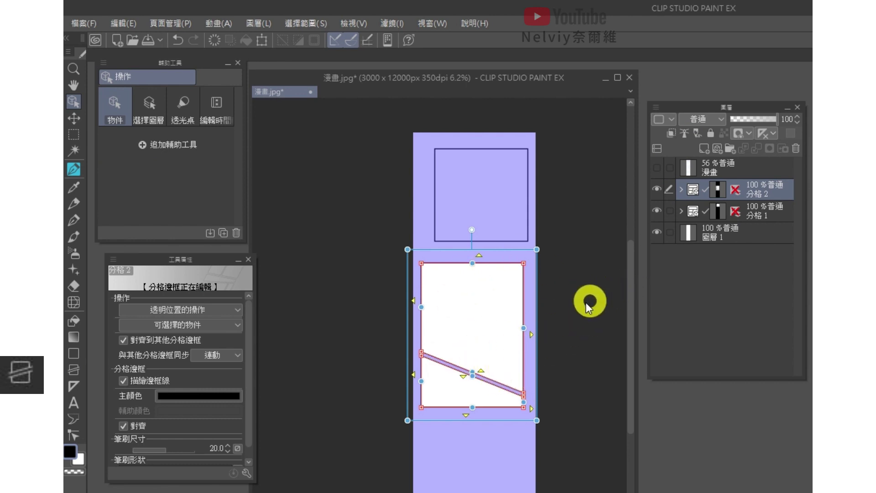
mouse_move(532, 335)
left_mouse_down()
mouse_move(549, 340)
mouse_move(534, 339)
mouse_move(536, 347)
left_mouse_up()
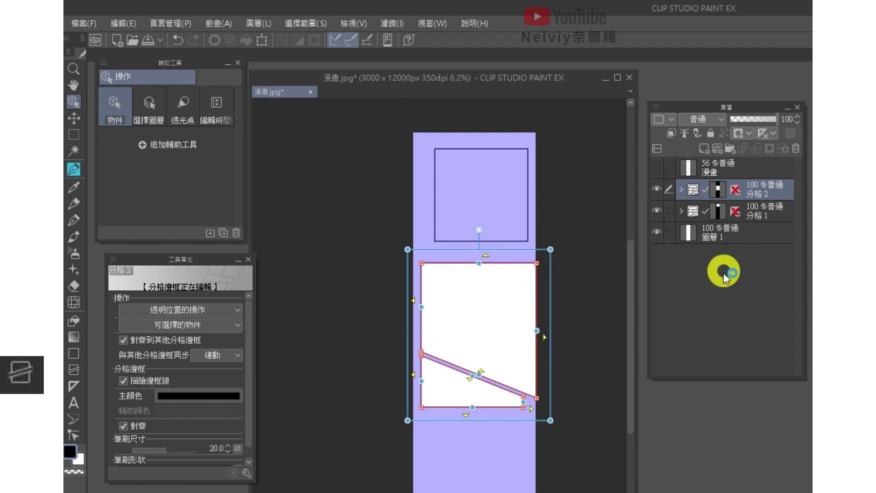
left_click(730, 232)
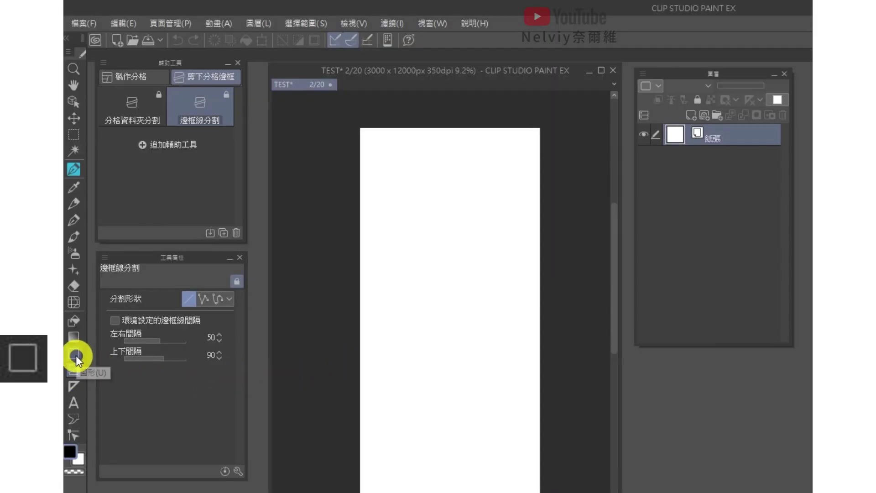
Choose the rectangle figure tool and add a vector layer above the paper on page 2 of TEST.
left_click(74, 355)
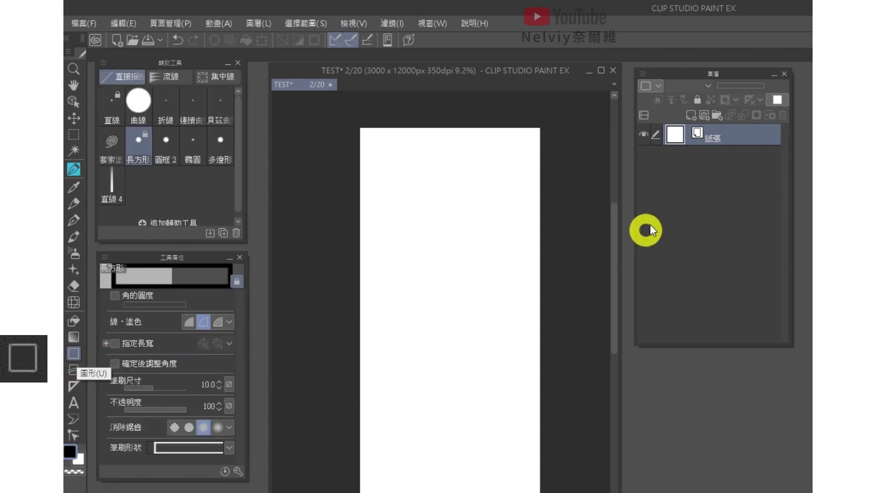
left_click(704, 116)
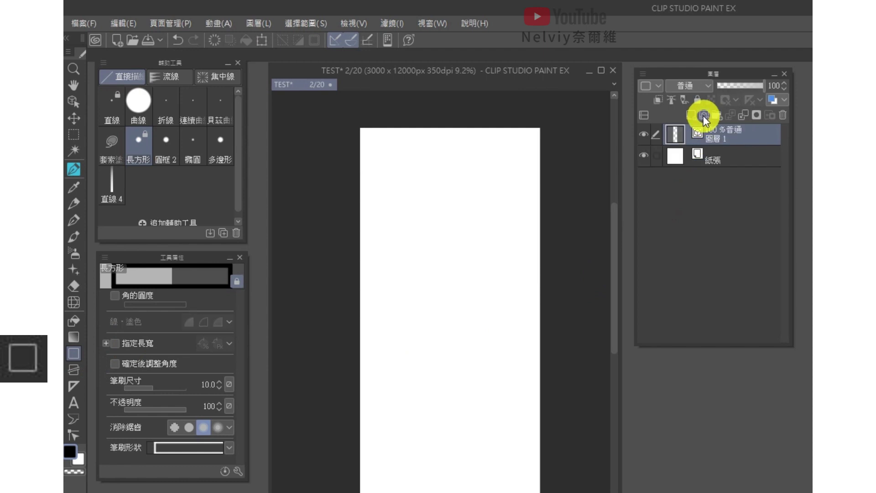
Re-create the vector layer and draw a diagonal straight line with a thick curve below it.
key("ctrl+z")
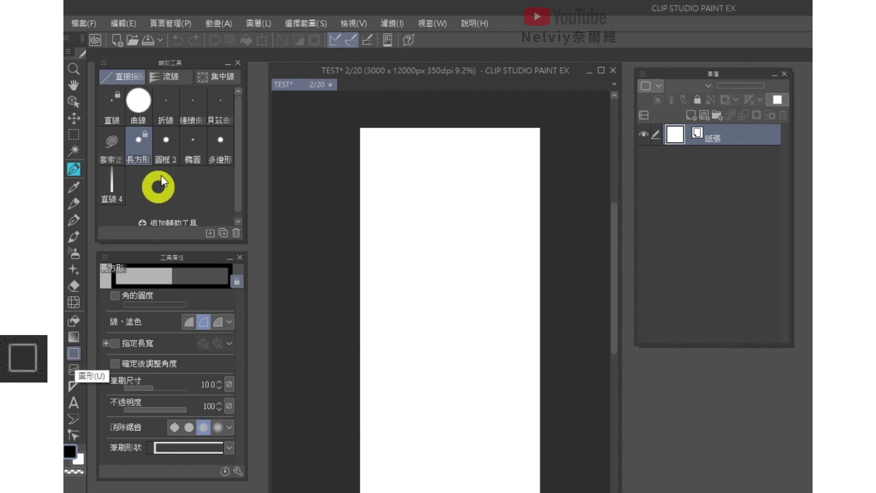
left_click(704, 115)
left_click(111, 107)
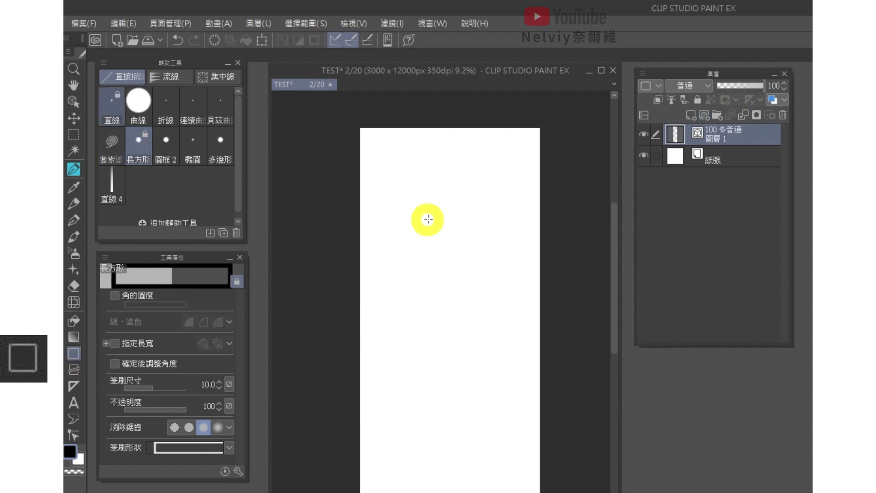
left_click_drag(392, 181, 456, 255)
left_click(139, 108)
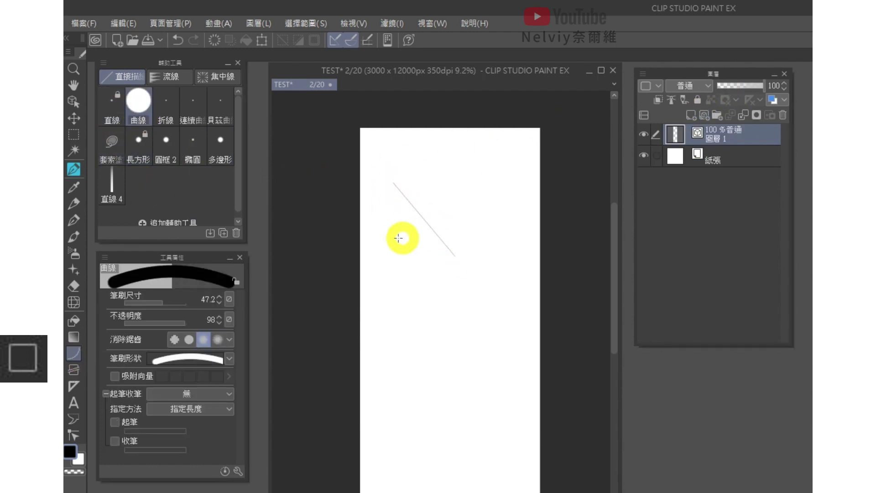
left_click_drag(395, 233, 469, 322)
left_click(395, 313)
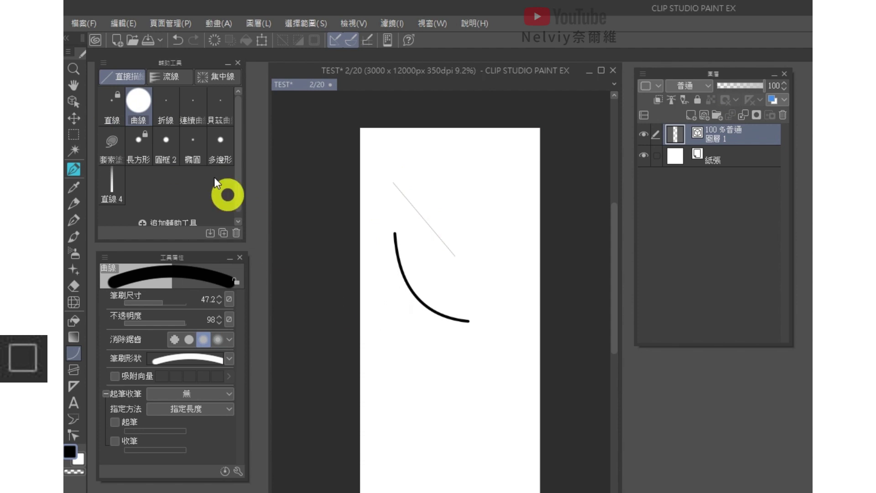
Draw a trial rectangle over the diagonal line and a figure with the 圓框 2 tool lower on the page.
left_click(147, 143)
left_click_drag(421, 170, 509, 232)
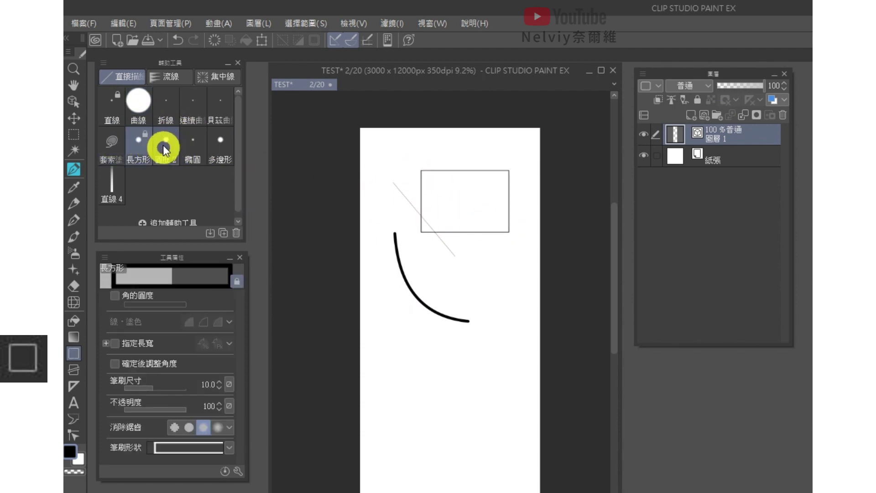
left_click(164, 143)
left_click_drag(441, 379, 492, 380)
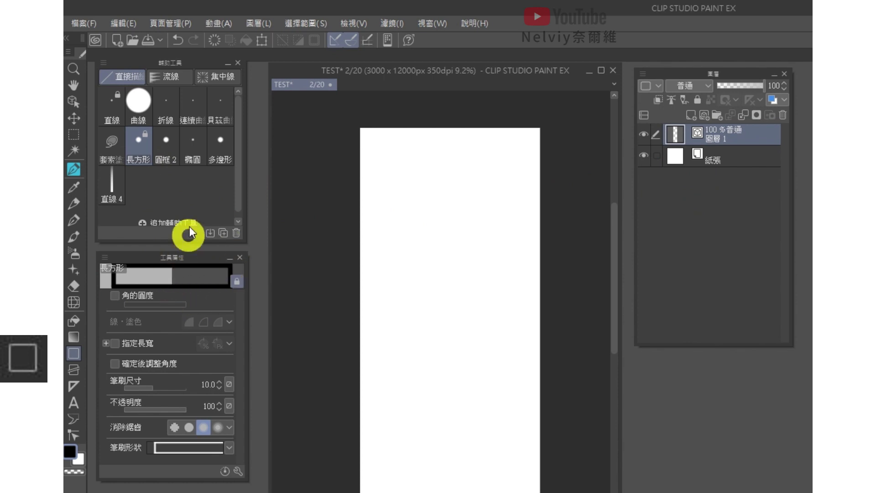
Draw three size 10 rectangular panels down the page, running off the left, right and left page edges in turn.
left_click_drag(350, 152, 483, 231)
left_click_drag(407, 263, 551, 391)
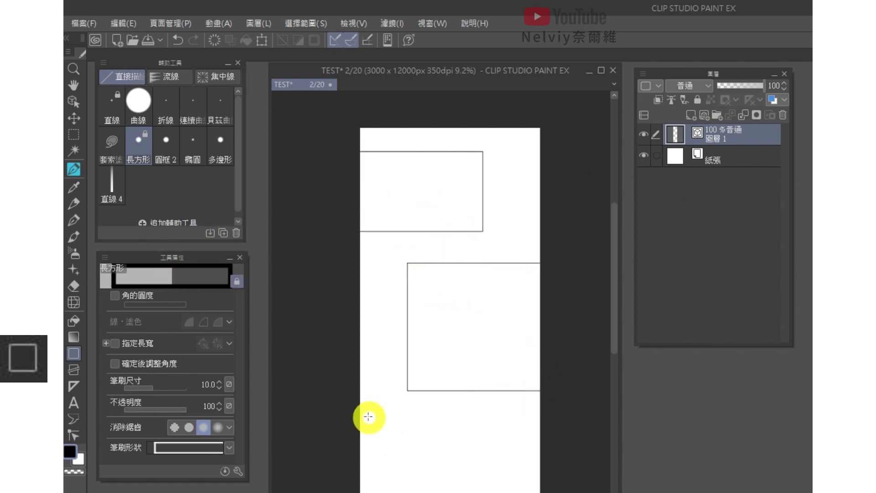
left_click_drag(348, 402, 494, 479)
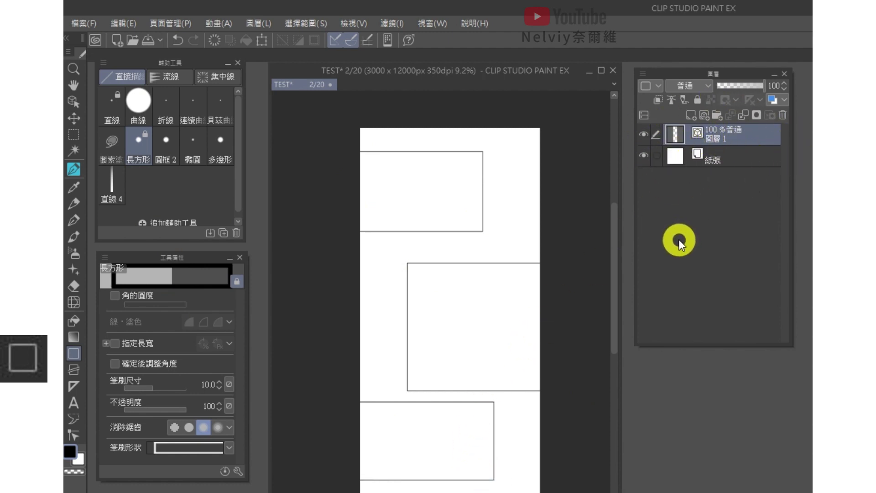
Add a second vector layer with 圖層 1 hidden, and set the rectangle tool's brush size to 20.
key("ctrl+shift+n")
left_click(643, 156)
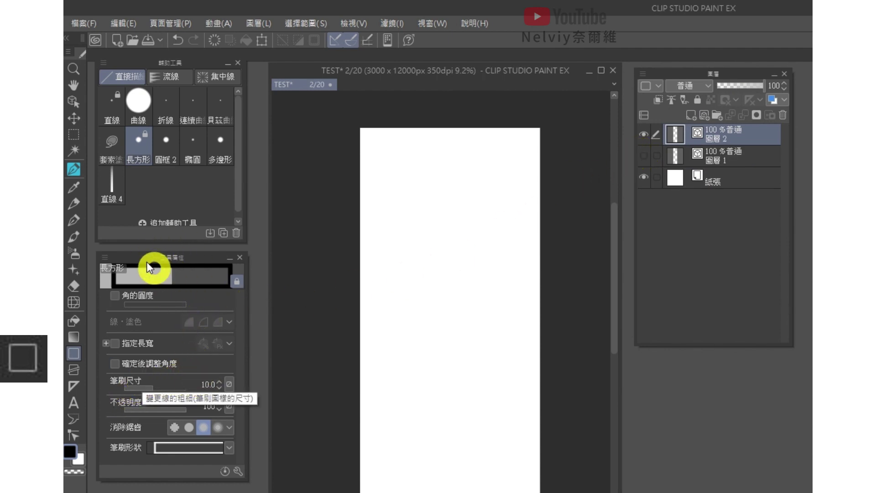
left_click(205, 388)
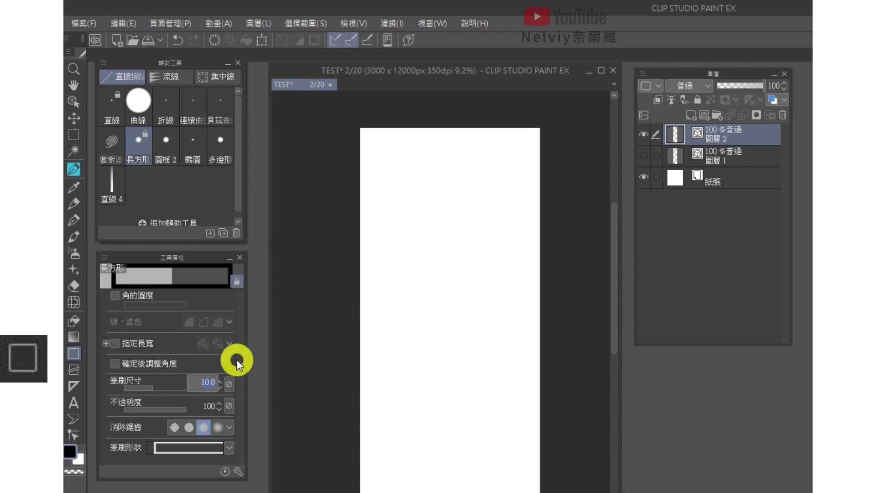
type("5")
key("Return")
Draw three thicker rectangular panels on 圖層 2, alternately crossing the left and right page edges.
left_click_drag(345, 175, 496, 270)
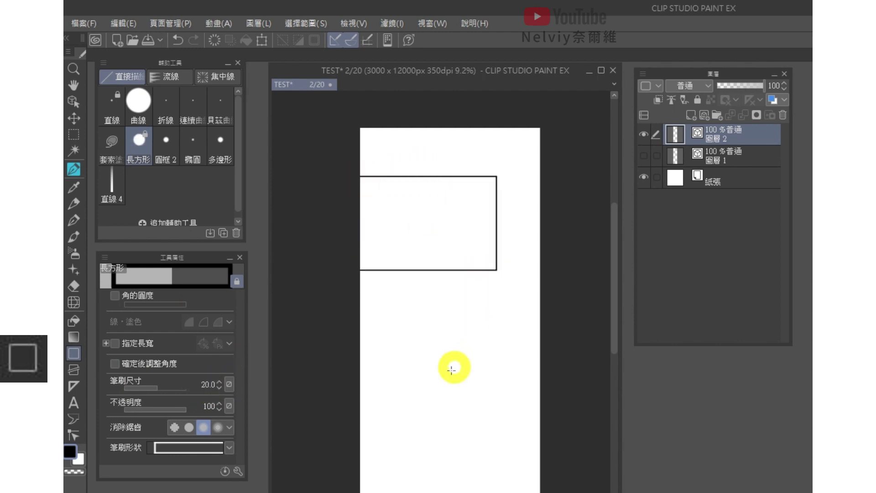
left_click_drag(402, 288, 419, 300)
left_click_drag(475, 336, 540, 386)
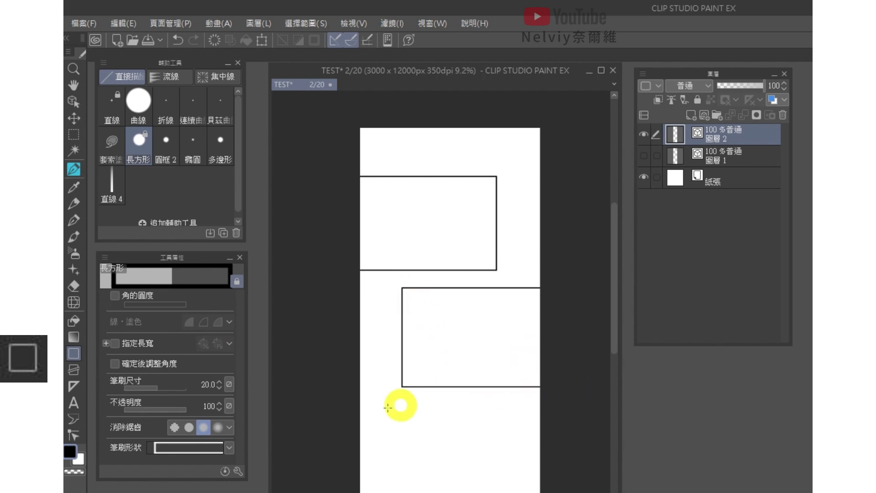
left_click_drag(358, 407, 496, 474)
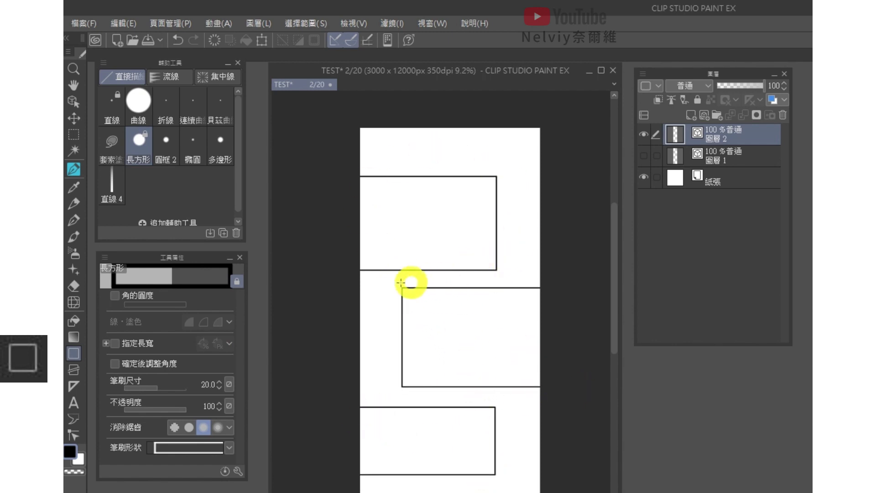
Select the top panel with the 物件 tool and scale it slightly smaller.
left_click(74, 102)
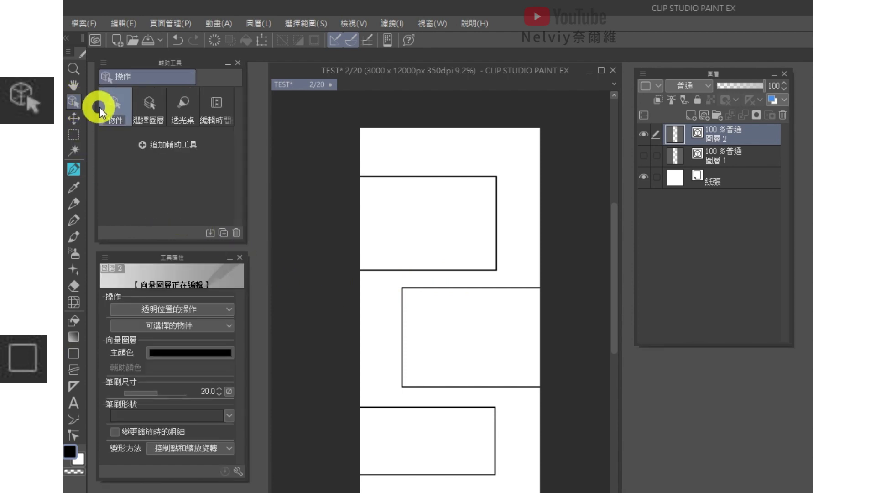
left_click(105, 113)
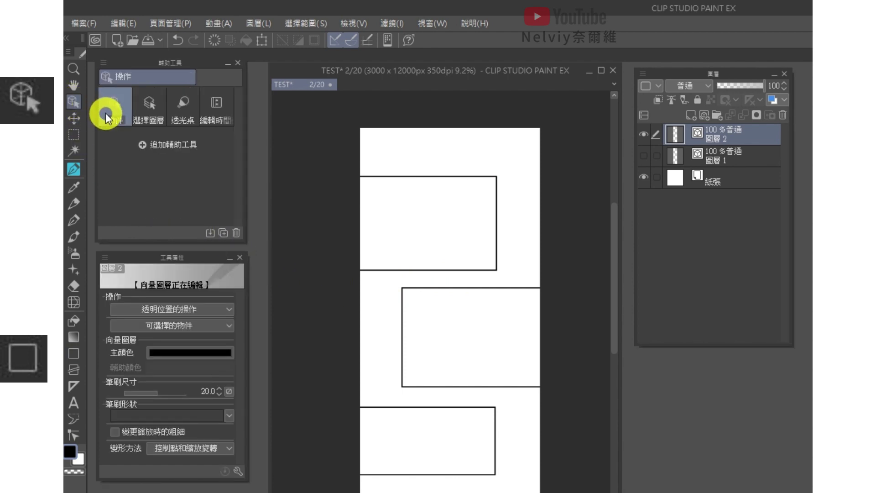
left_click(407, 177)
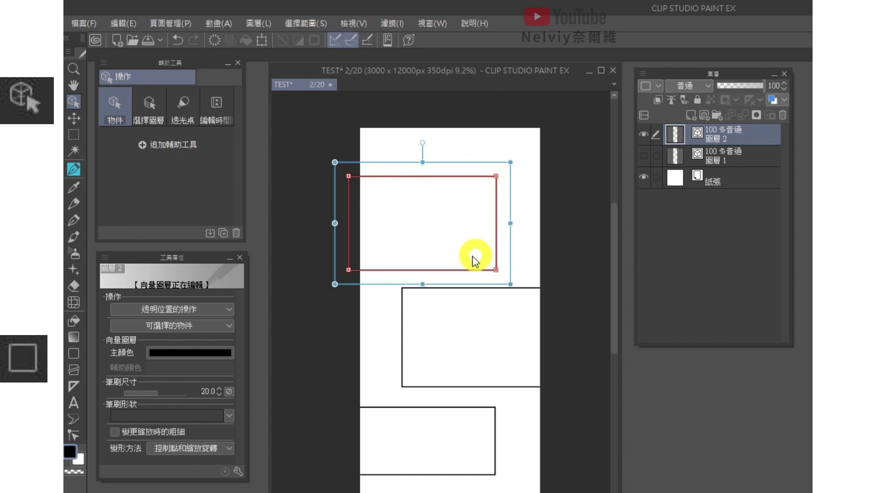
left_click_drag(511, 159, 479, 164)
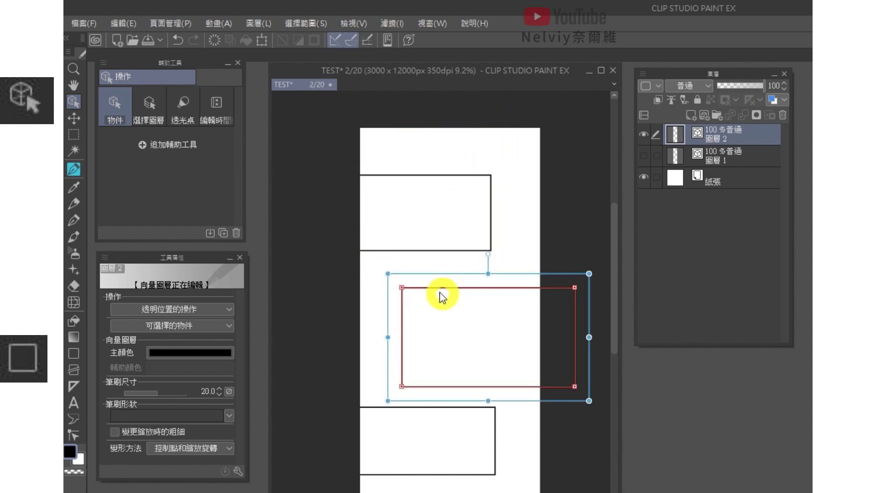
Set the middle panel's 變形方法 to 移動控制點 and move its upper-left corner inward and down.
left_click(216, 447)
left_click(215, 467)
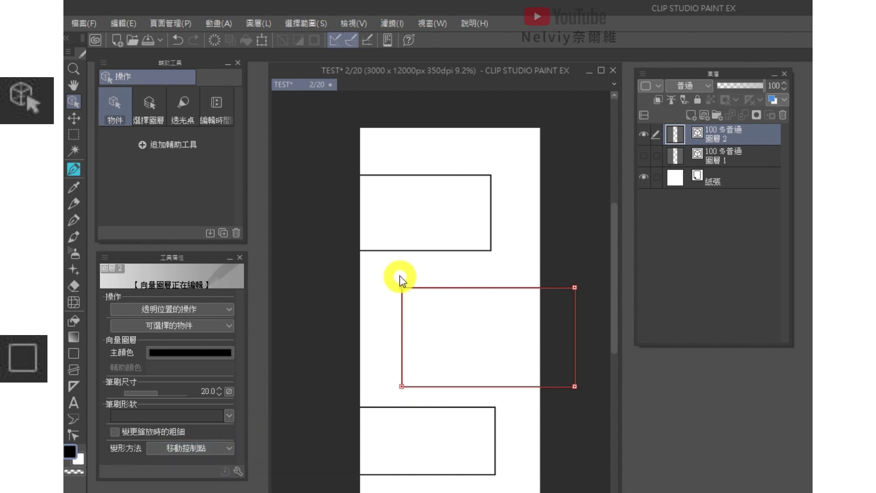
left_click_drag(401, 288, 442, 323)
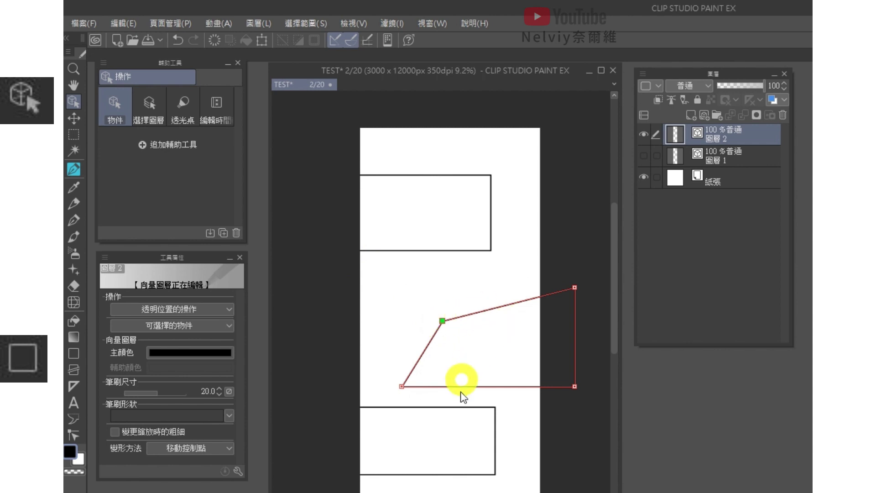
Switch 變形方法 back to 控制點和縮放旋轉 and scale the bottom panel slightly larger.
left_click(205, 449)
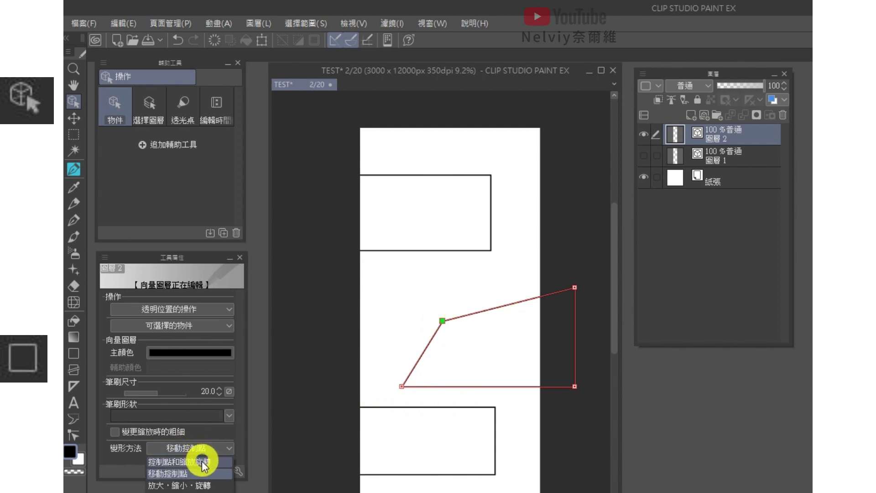
left_click(204, 461)
left_click(494, 410)
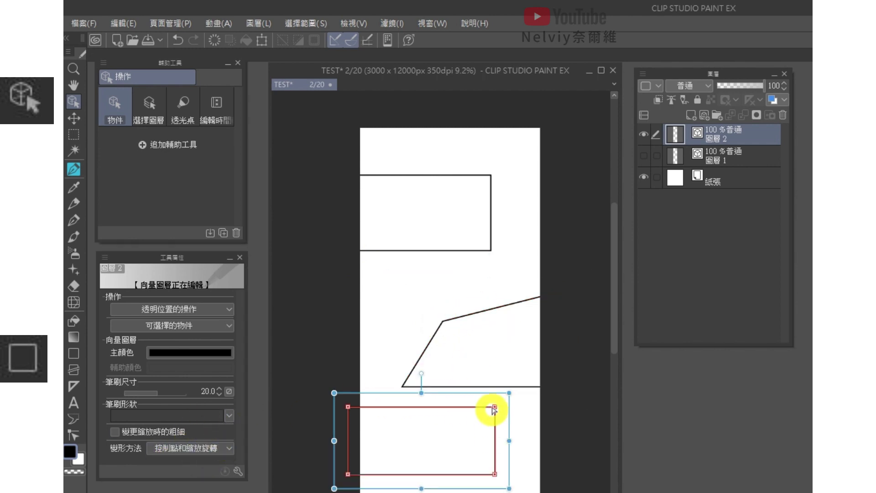
left_click_drag(508, 393, 513, 383)
left_click(602, 329)
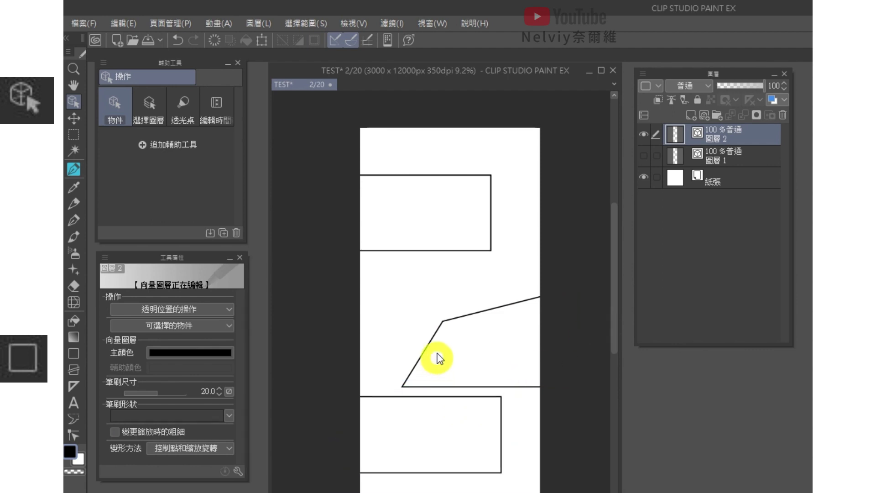
Select the top panel and set its brush size to 10.
left_click(487, 252)
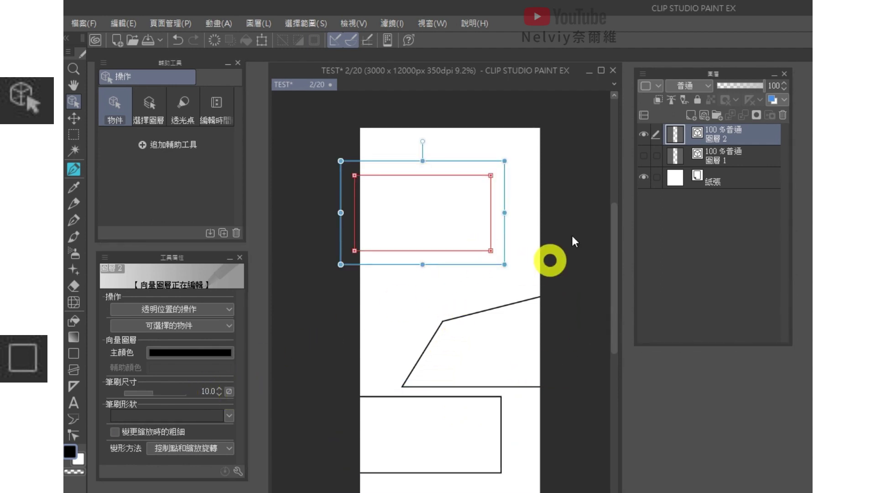
left_click(700, 179)
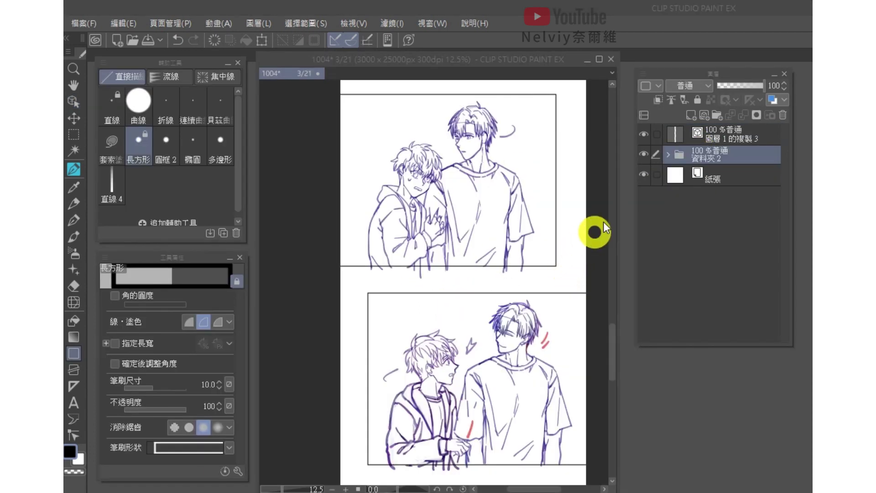
Hide the 資料夾 2 sketch folder on page 3 of 1004 and auto-select the inside of both panels.
left_click(647, 155)
left_click(645, 153)
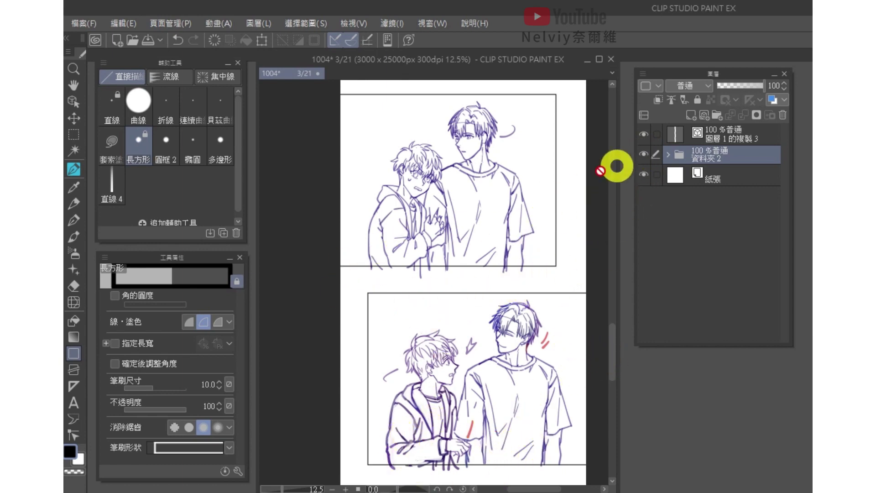
left_click(74, 150)
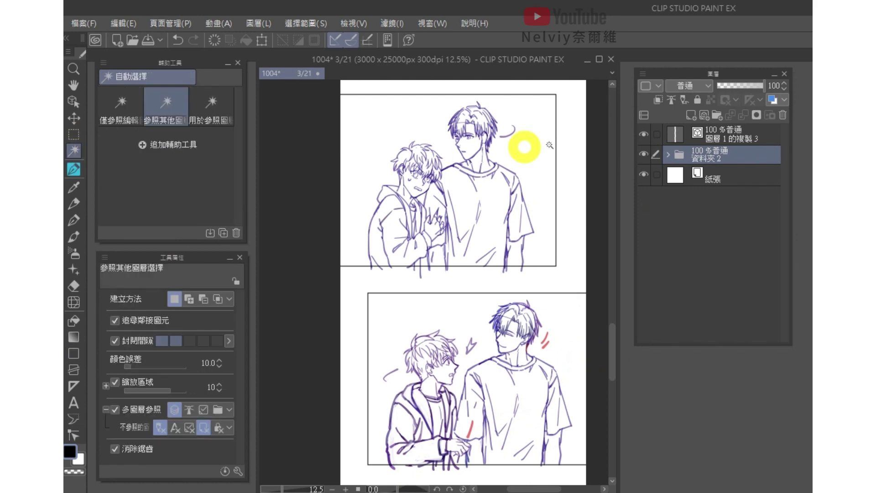
left_click(648, 153)
left_click(513, 220)
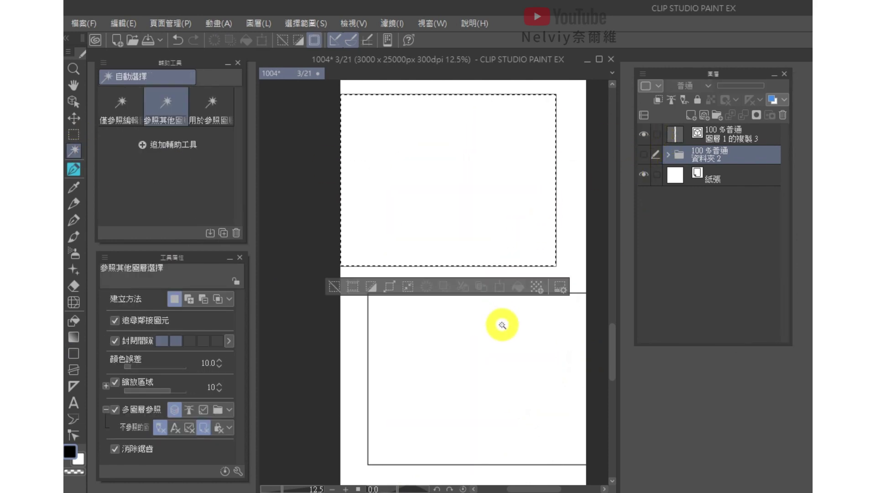
left_click(521, 315, "shift")
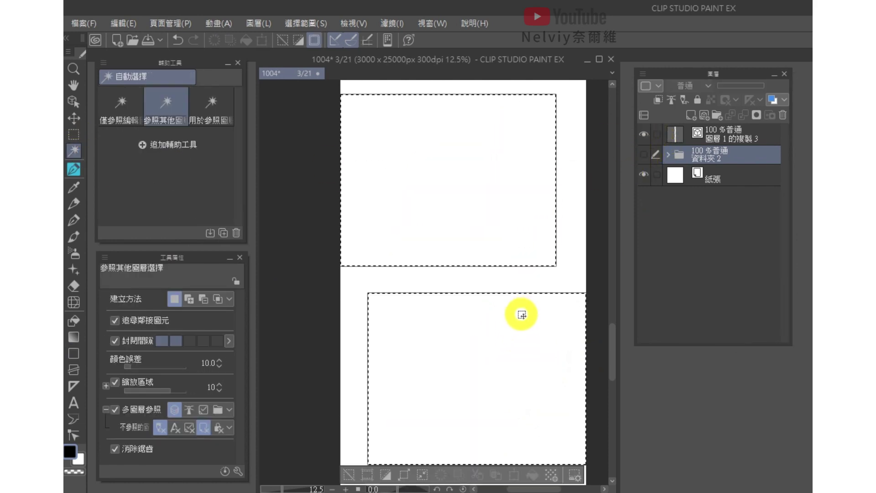
Show the 資料夾 2 folder, mask it to the two selected panels, and clear the selection.
left_click(644, 153)
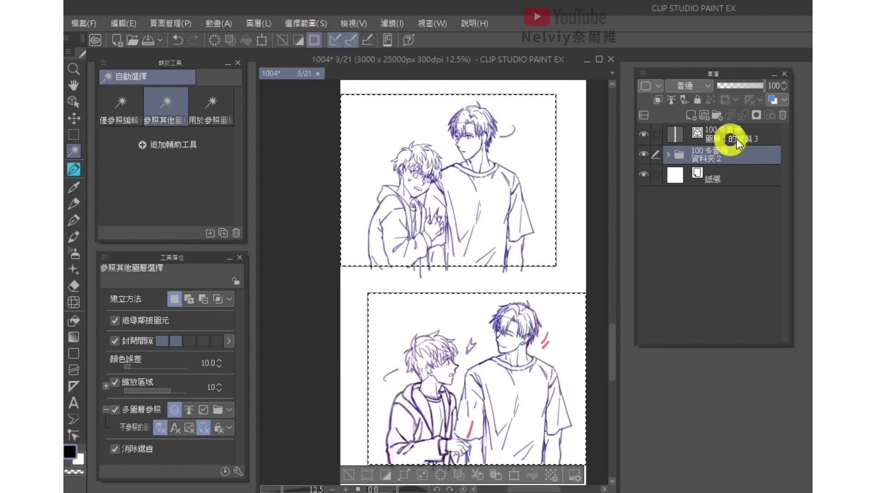
left_click(758, 118)
key("ctrl+d")
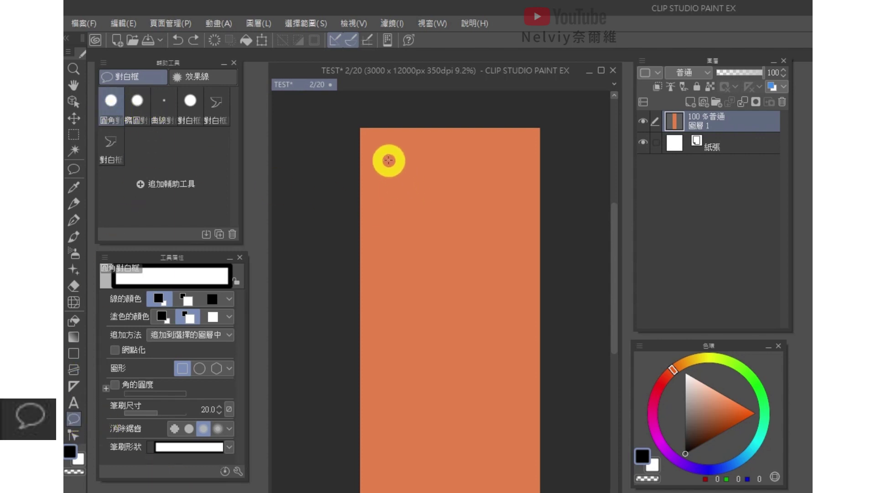
Draw overlapping rectangular balloons and a group of ellipse balloons with size 20 outlines over the orange page.
left_click_drag(388, 160, 504, 242)
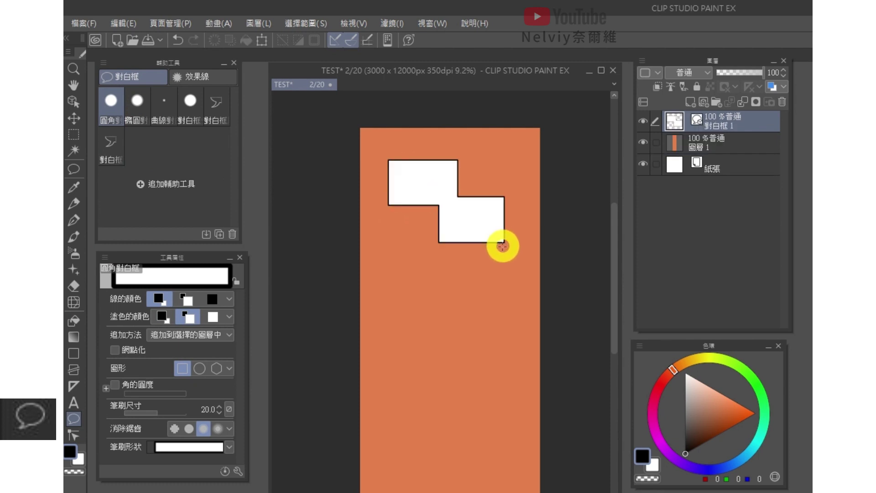
left_click(137, 102)
left_click_drag(393, 286, 523, 389)
left_click_drag(430, 379, 505, 435)
Compare the balloons with the orange 圖層 1 hidden and shown, and delete the 對白框 1 layer.
left_click(643, 143)
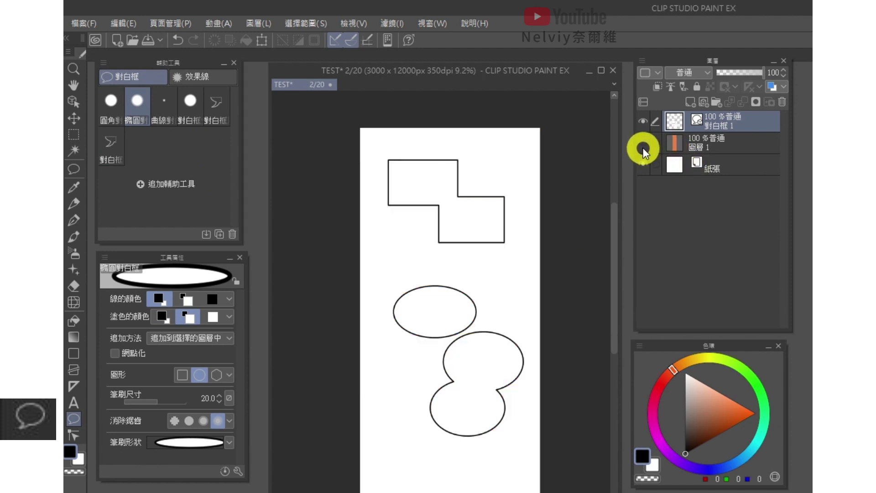
left_click(643, 145)
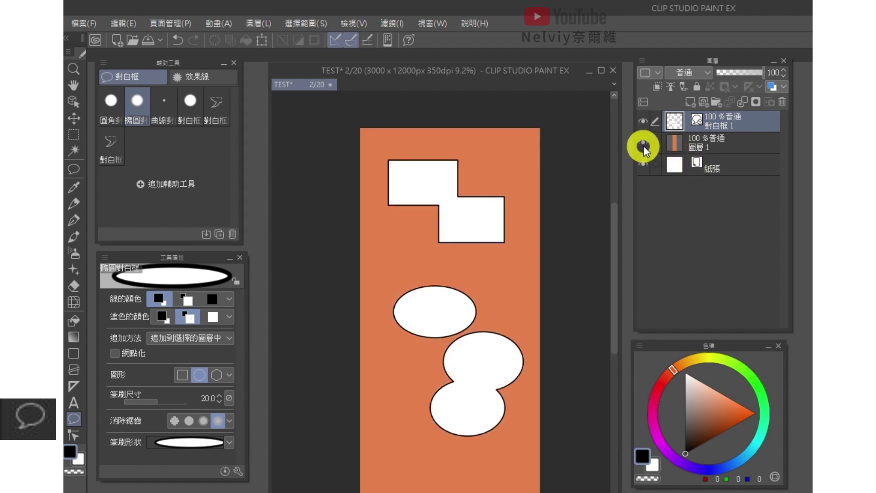
left_click(783, 102)
Draw a single rectangular balloon near the top of the orange page with the 圓角對白框 tool.
left_click(111, 105)
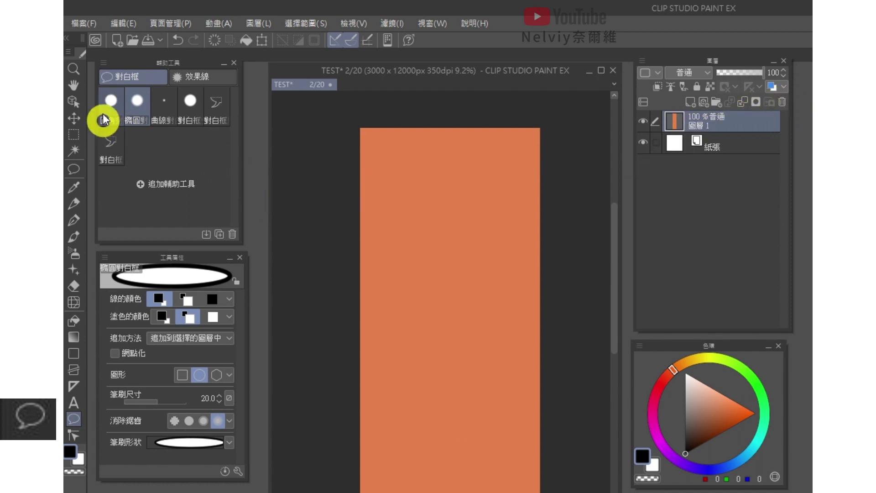
left_click_drag(387, 168, 470, 218)
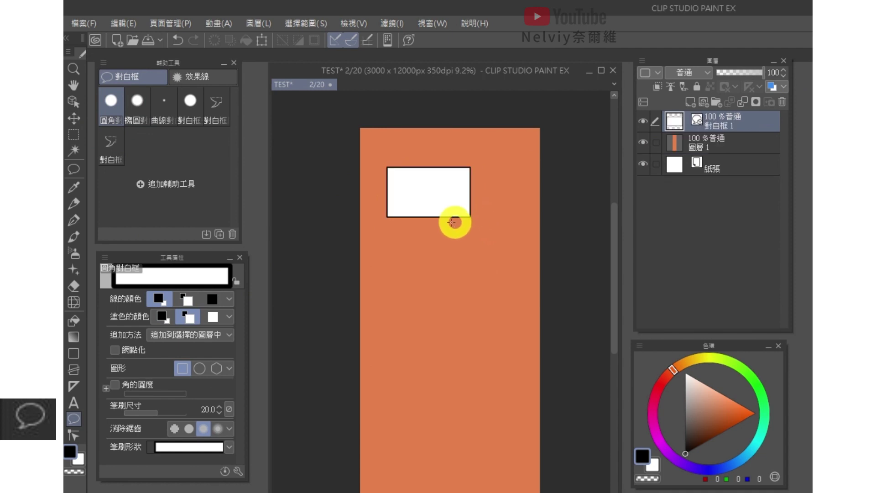
Draw two overlapping rectangular balloons with black fill and white outline below the white one.
left_click(186, 299)
left_click(162, 315)
left_click_drag(415, 249, 516, 321)
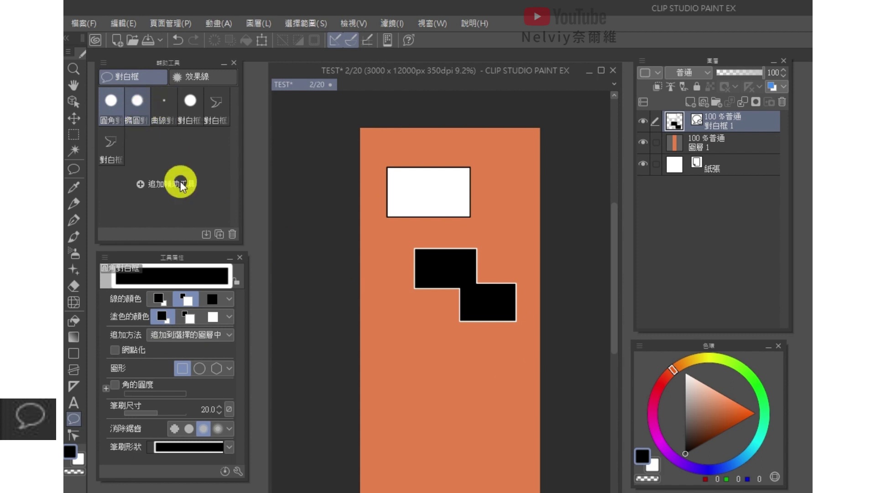
Draw a white ellipse balloon with a black outline, plus an overlapping black one with a white outline, near the page's lower part.
left_click(137, 102)
left_click_drag(386, 346, 464, 405)
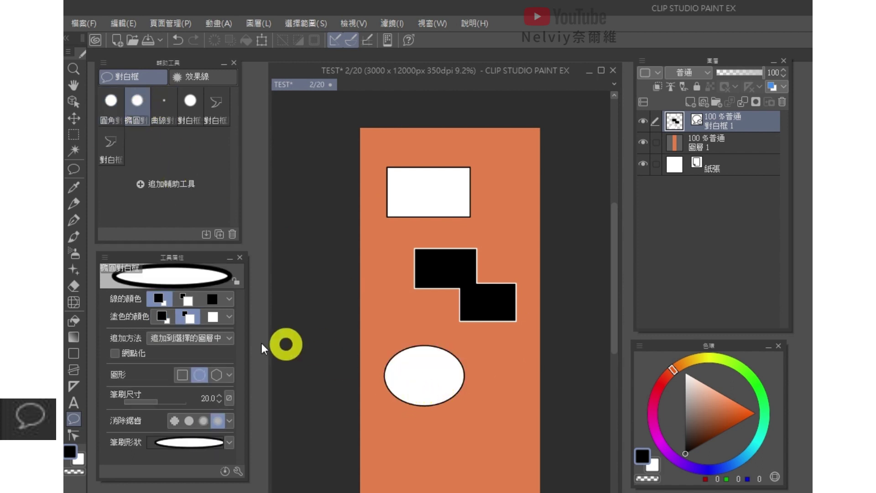
left_click(177, 304)
left_click(160, 317)
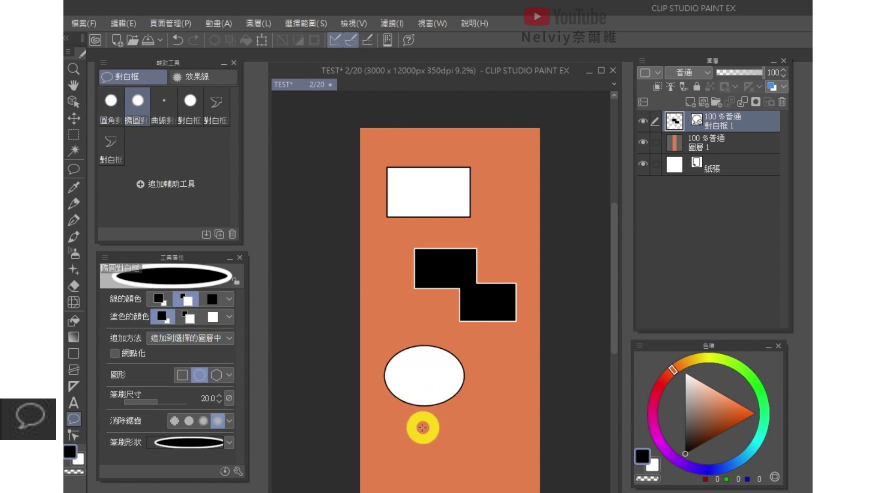
left_click_drag(423, 406, 498, 446)
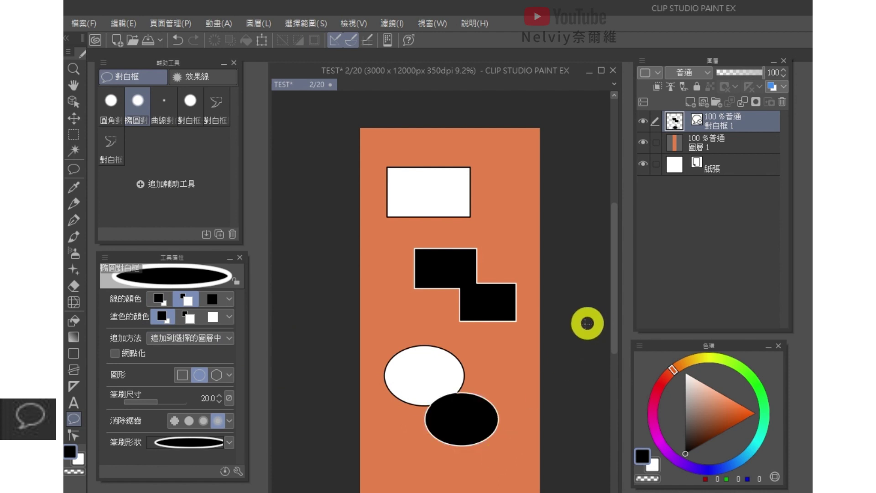
Delete the 對白框 1 layer and draw three separate white ellipse balloons with black outlines down the orange page.
left_click(775, 104)
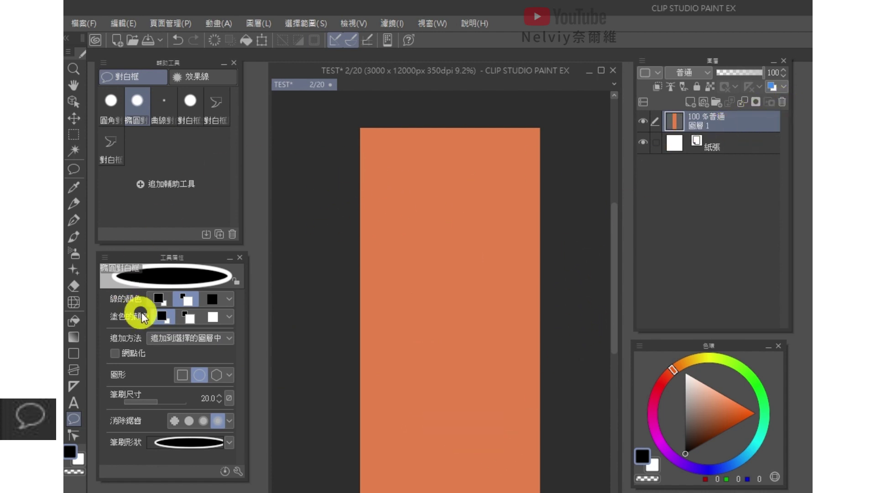
left_click(159, 300)
left_click(186, 317)
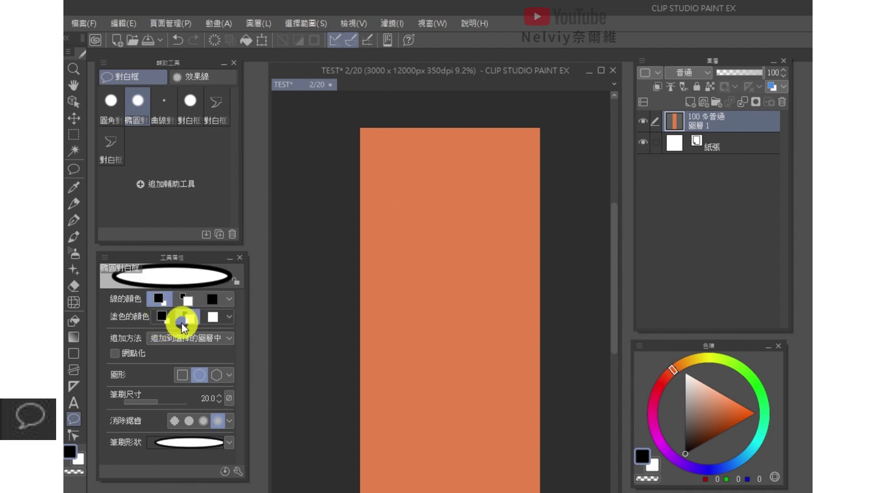
left_click_drag(385, 171, 466, 234)
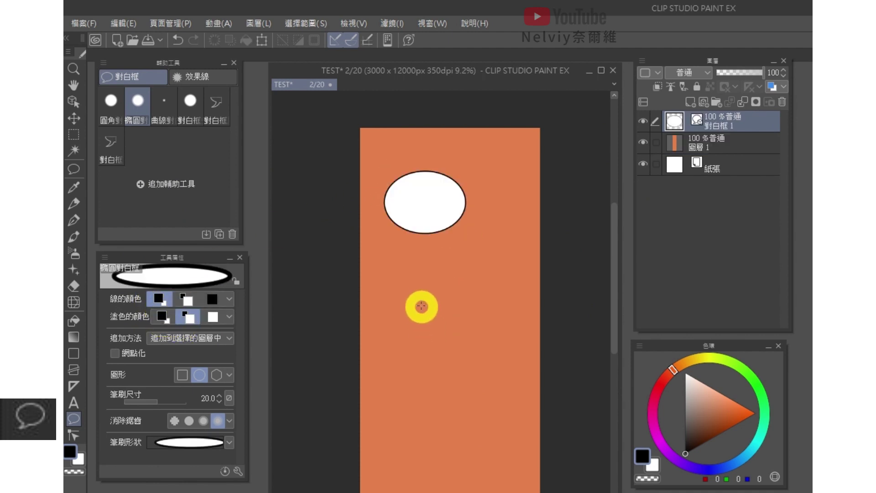
left_click_drag(395, 289, 485, 355)
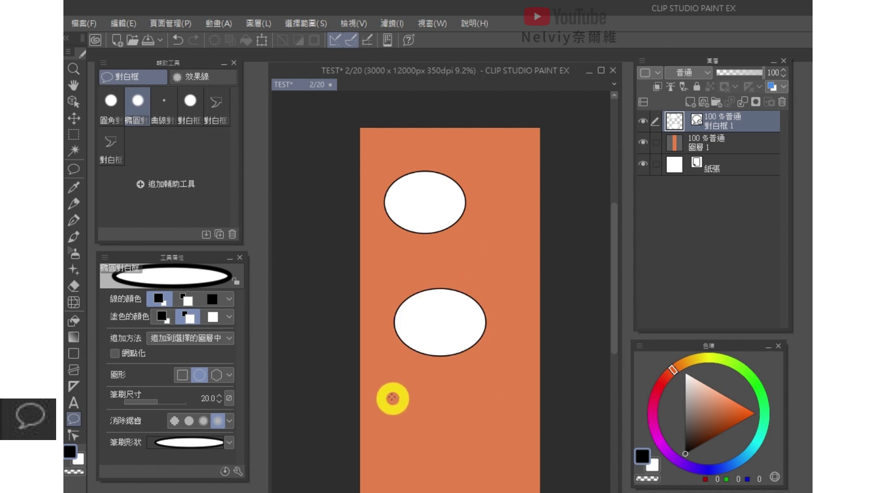
left_click_drag(388, 393, 479, 452)
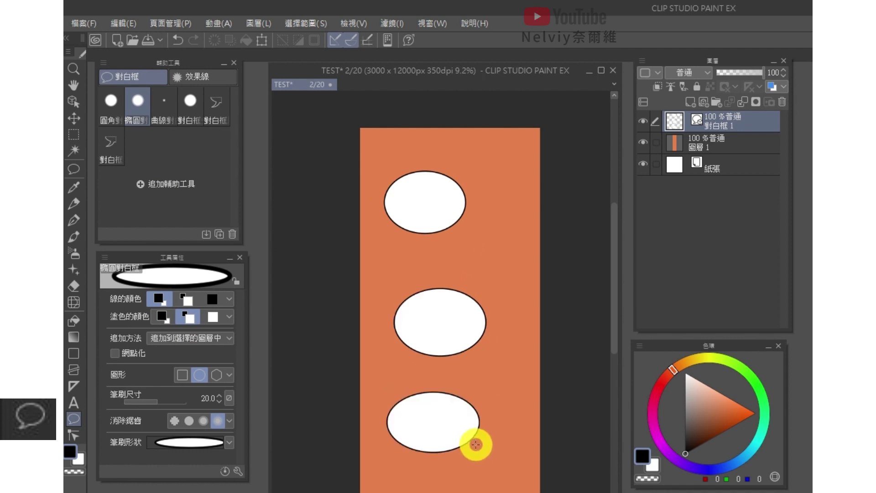
Add a straight pointed tail to the top balloon and a straight round-bubble tail to the middle balloon.
left_click(213, 110)
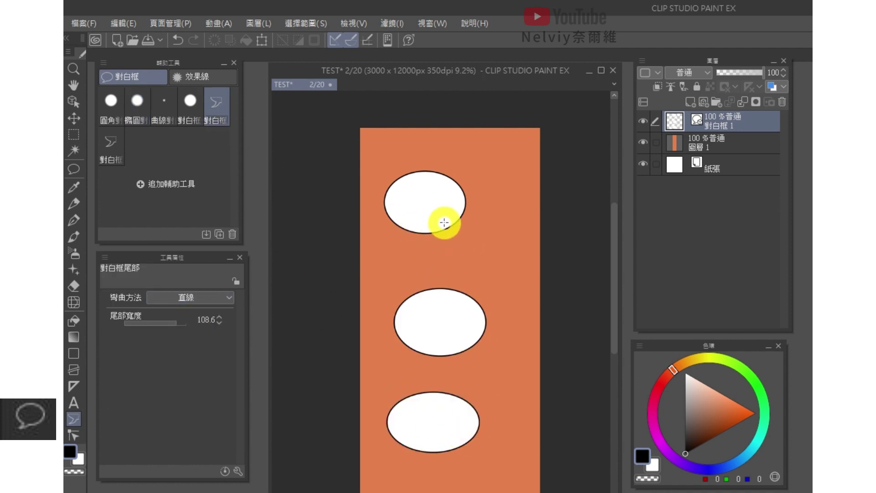
left_click_drag(446, 222, 454, 234)
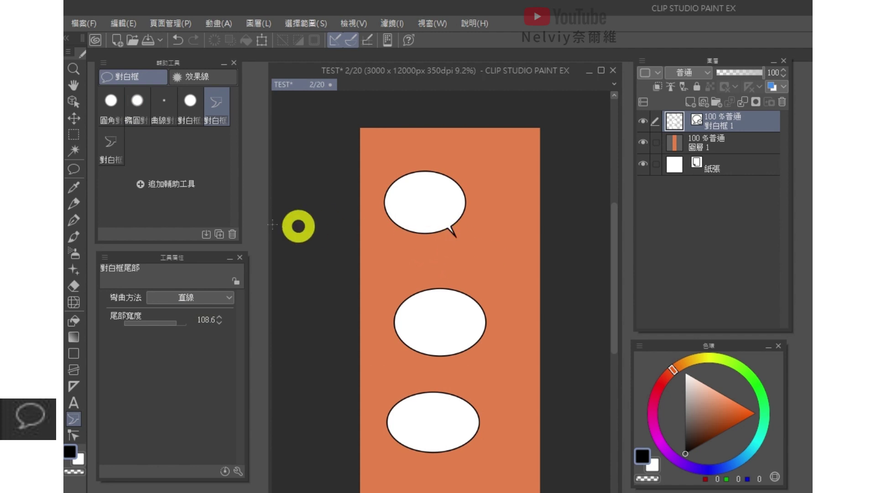
left_click(116, 167)
left_click_drag(425, 313, 486, 363)
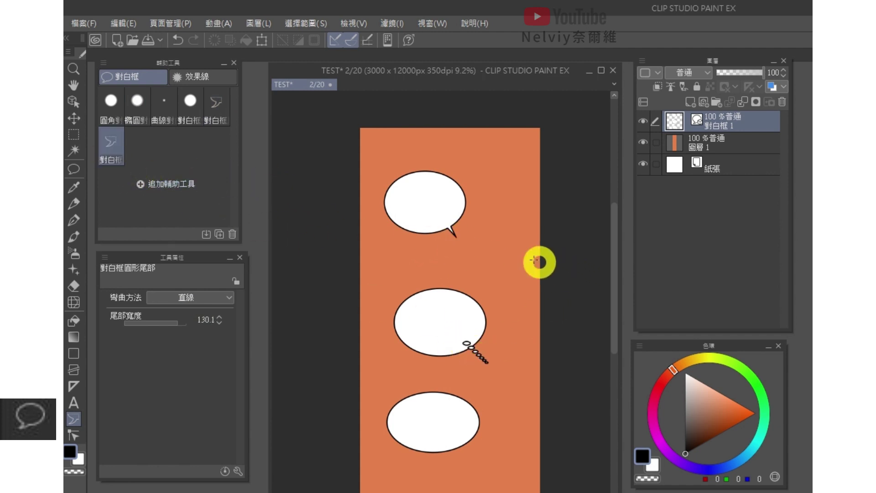
Undo the middle balloon's round tail and draw two small white-filled thought bubbles beside the bottom balloon with the balloon pen.
left_click(187, 112)
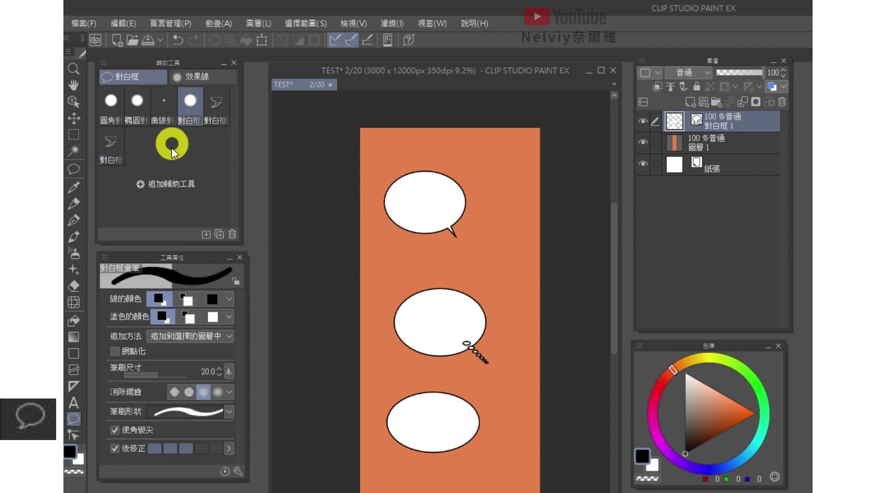
key("ctrl+z")
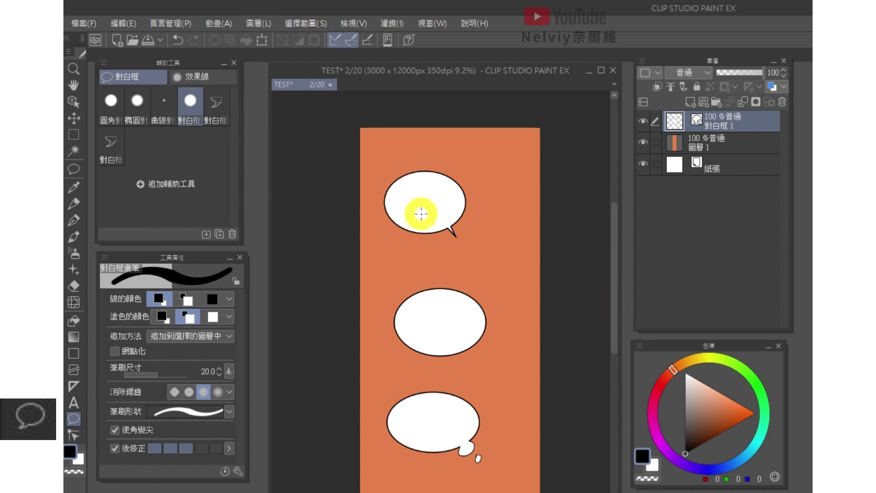
Select the top balloon with its tail as an object, stretch it slightly wider and adjust its brush size.
left_click(74, 105)
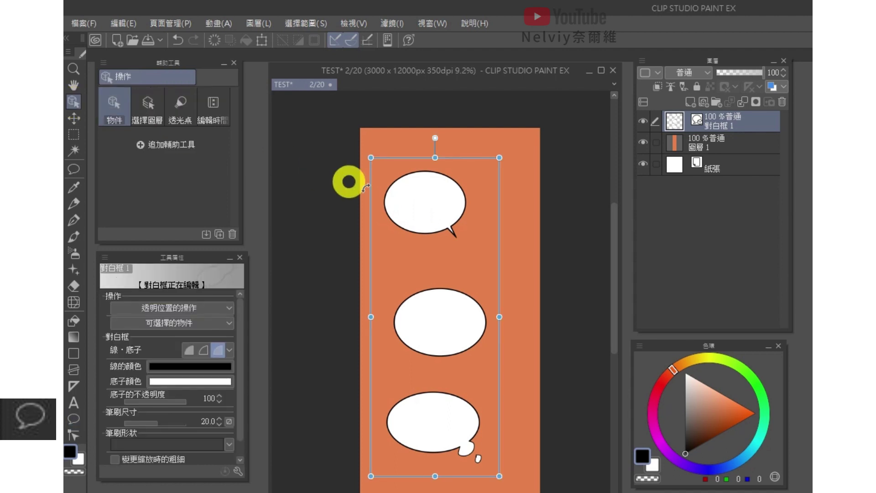
left_click(433, 211)
mouse_move(479, 158)
left_mouse_down()
mouse_move(524, 132)
mouse_move(491, 159)
left_mouse_up()
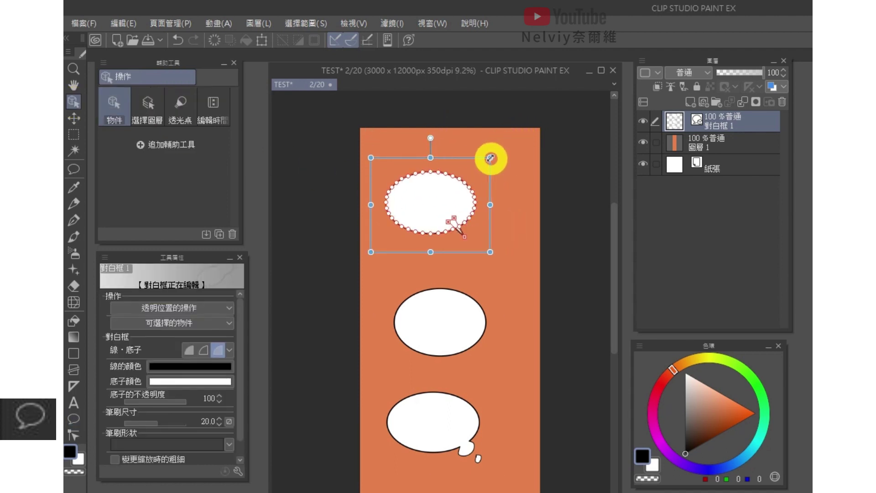
left_click(205, 417)
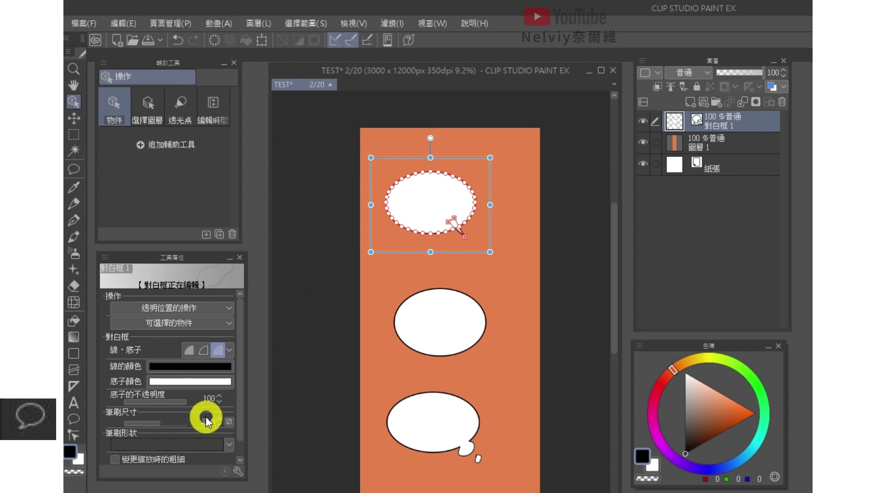
Draw a white ellipse balloon with a black outline over the blue sky page and give it a straight pointed tail.
left_click(684, 147)
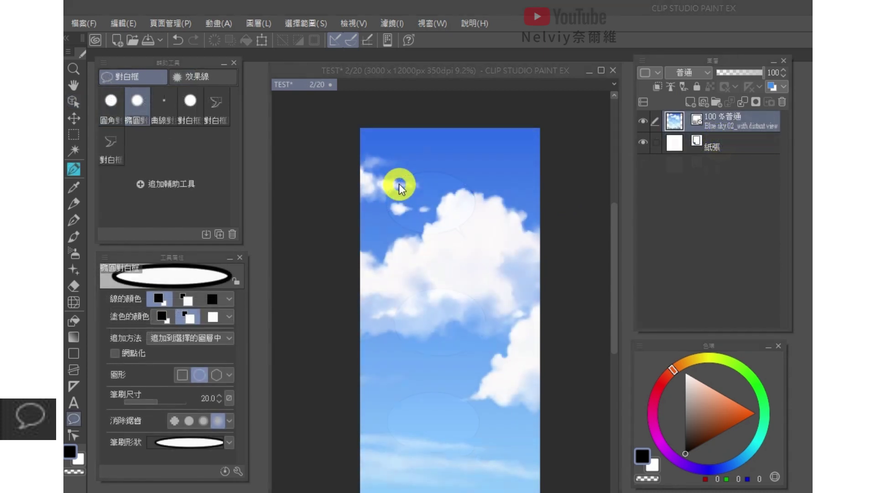
mouse_move(466, 241)
left_mouse_down()
mouse_move(486, 258)
mouse_move(465, 266)
left_mouse_up()
left_click(222, 115)
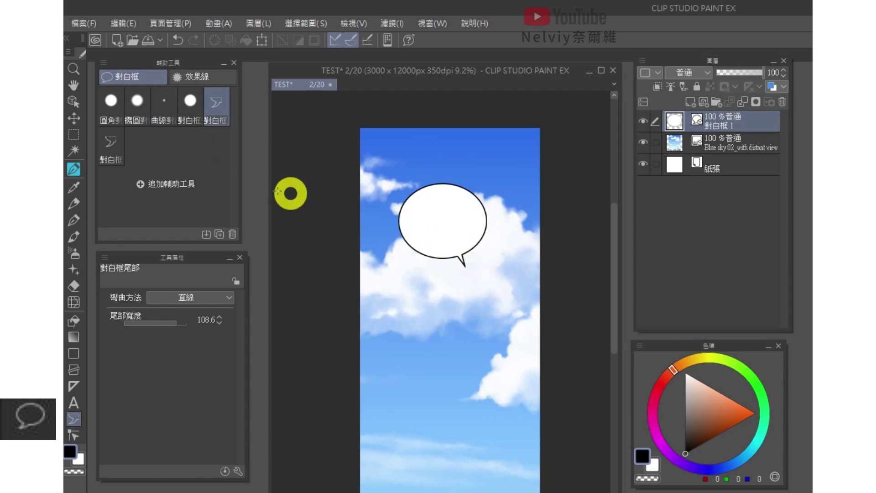
Make the 塗色的不透明度 setting of the ellipse balloon tool show among its tool properties.
left_click(125, 117)
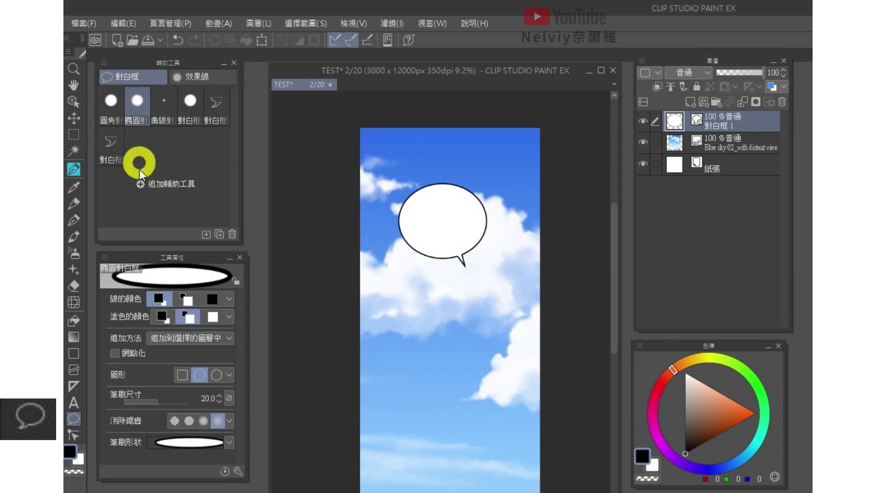
left_click(236, 473)
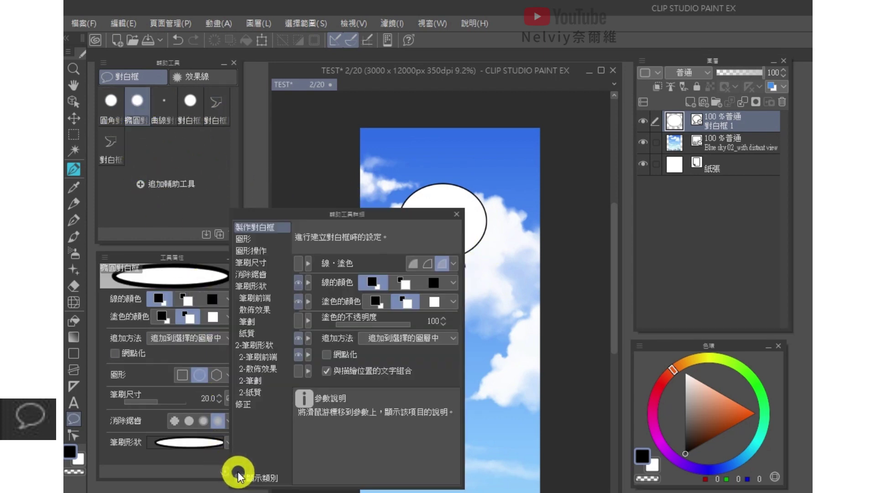
left_click_drag(358, 215, 391, 179)
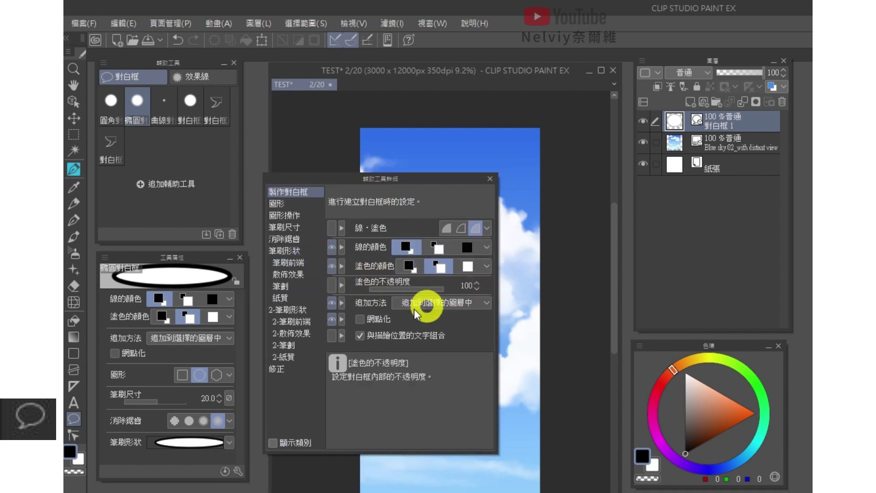
left_click(332, 286)
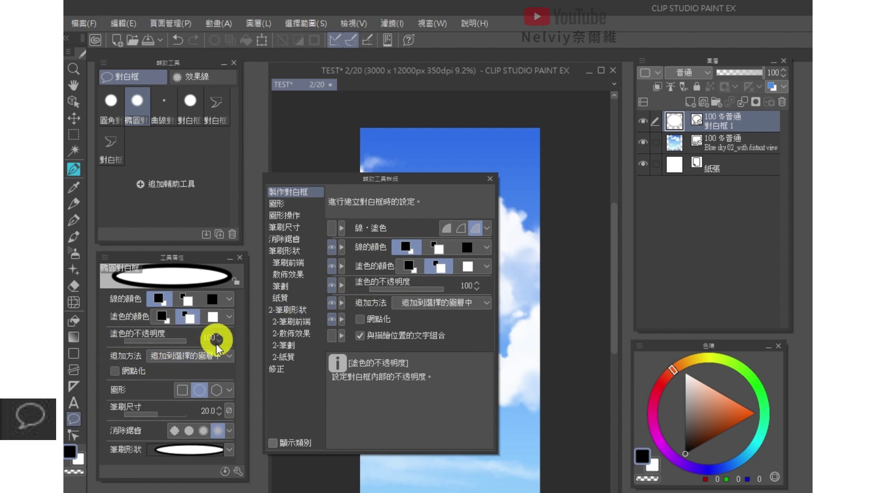
left_click(490, 178)
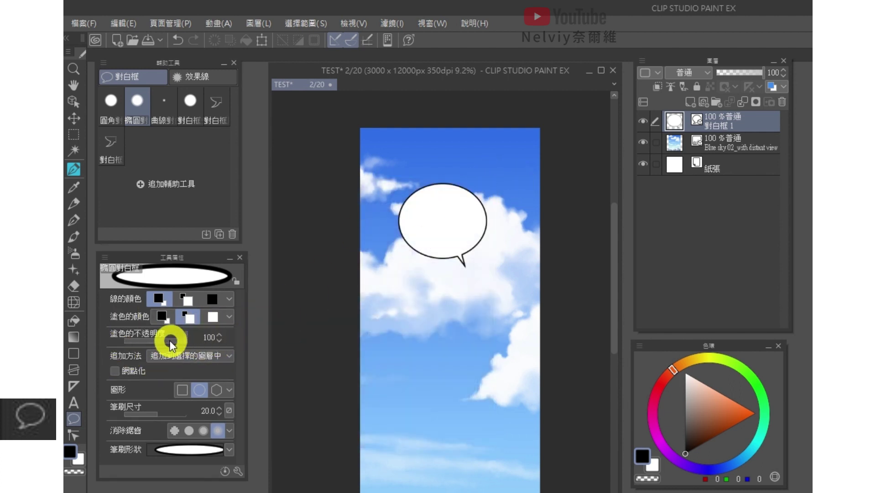
Set the balloon fill opacity to 64 and draw a second ellipse balloon with a straight tail below the first.
left_click_drag(171, 343, 164, 340)
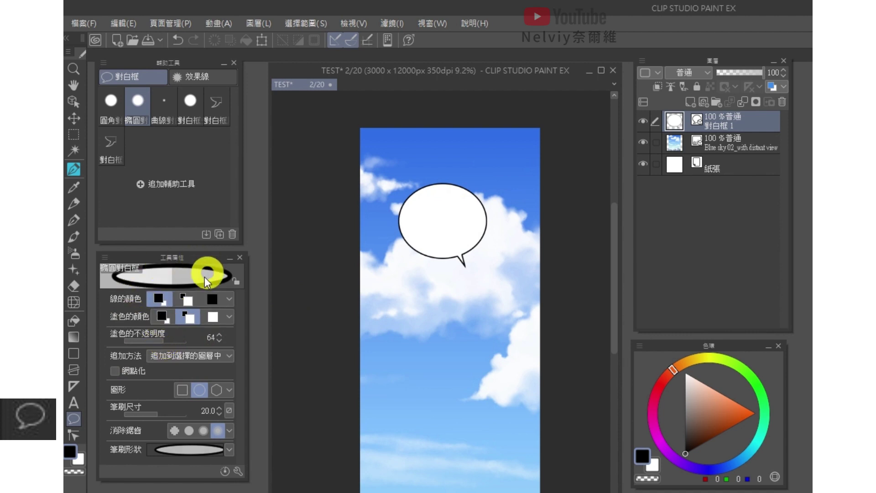
mouse_move(402, 310)
left_mouse_down()
mouse_move(497, 375)
mouse_move(501, 387)
left_mouse_up()
left_click(215, 104)
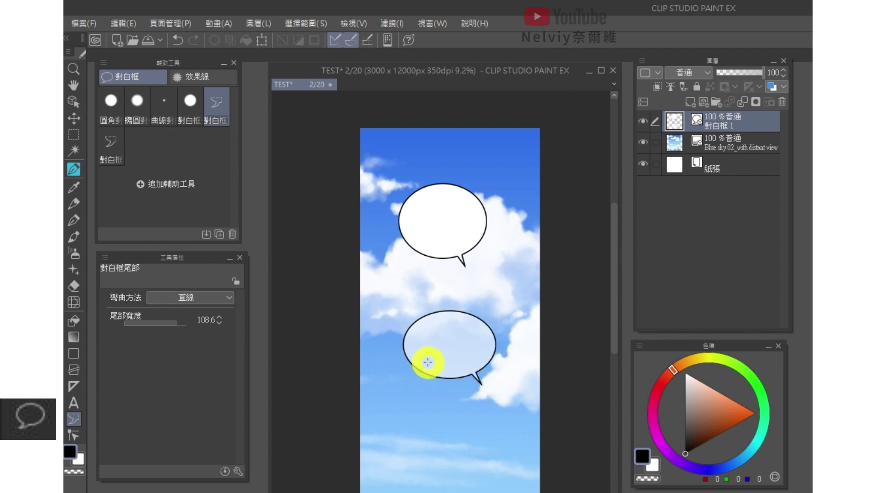
Set the upper balloon's base opacity to 54 as an object and clear its selection.
left_click(71, 102)
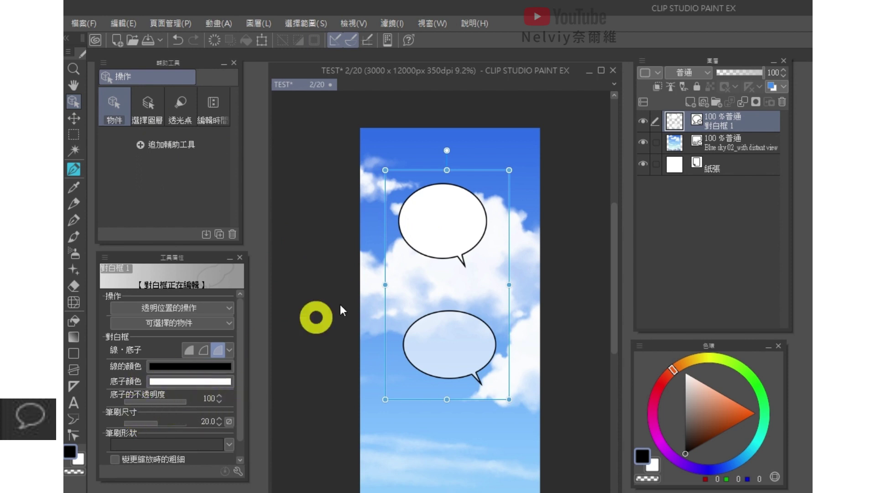
left_click(436, 230)
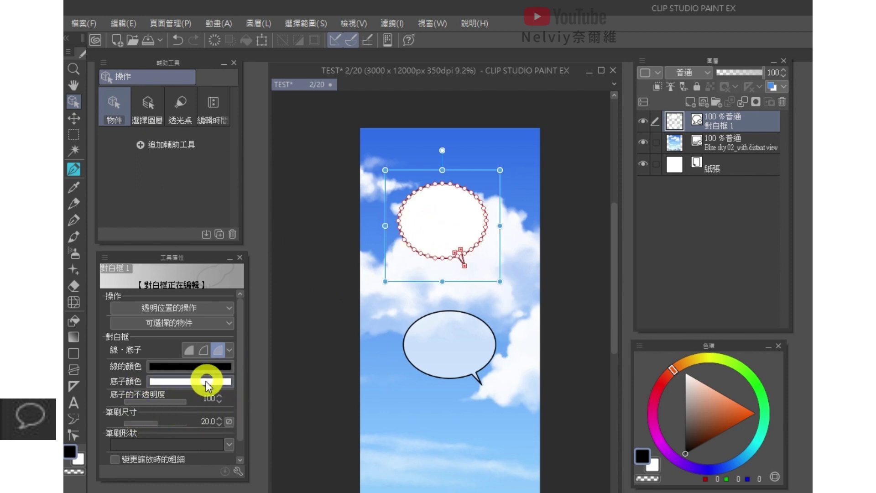
left_click_drag(166, 397, 158, 399)
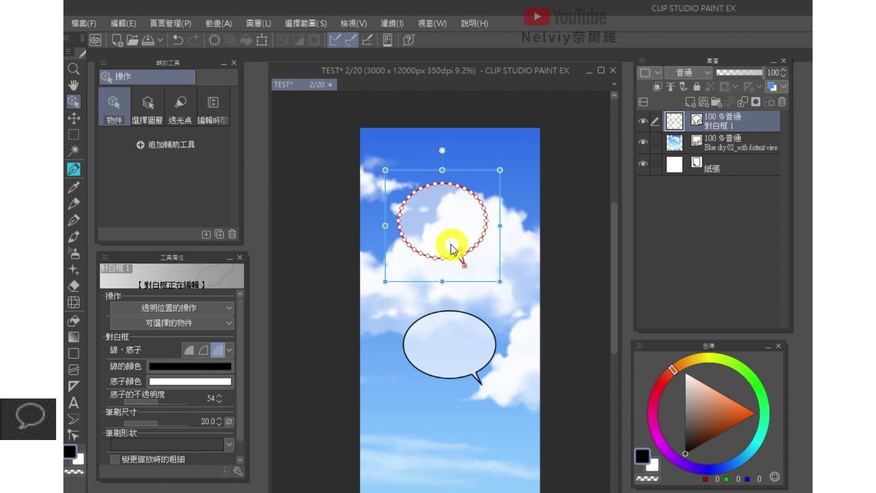
left_click(440, 261)
left_click(714, 125)
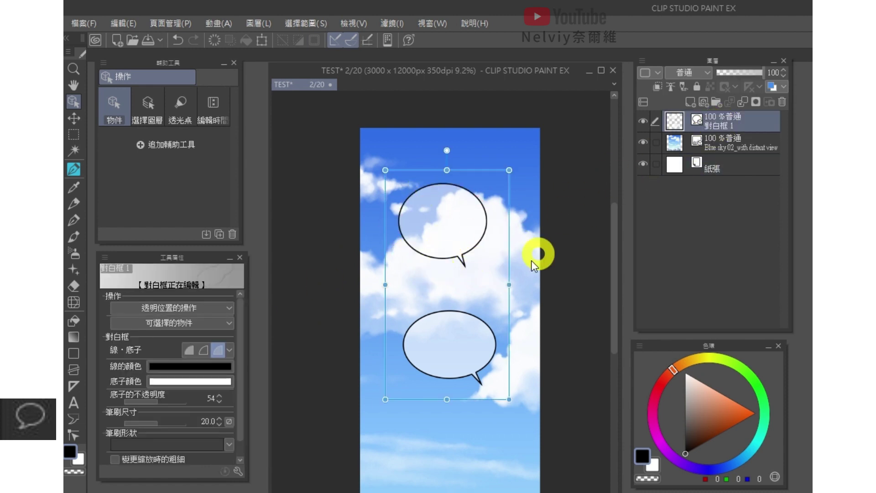
Set the lower balloon's base opacity to 100.
left_click(453, 352)
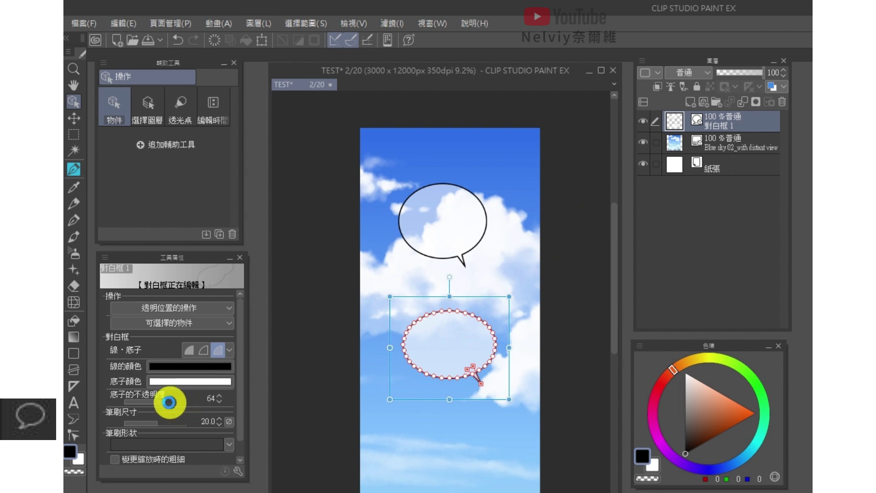
left_click_drag(163, 404, 209, 410)
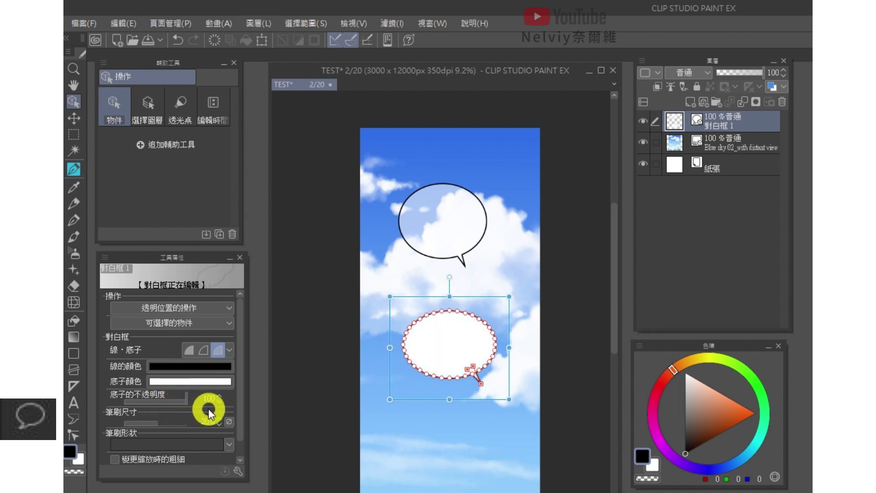
left_click(708, 216)
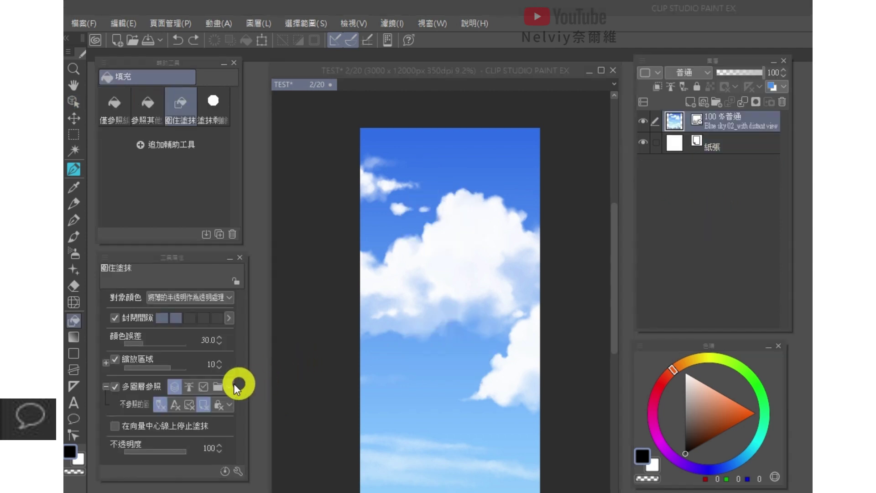
Draw a 反白效果線 effect-line ellipse over the clouds near the top of the page.
left_click(73, 417)
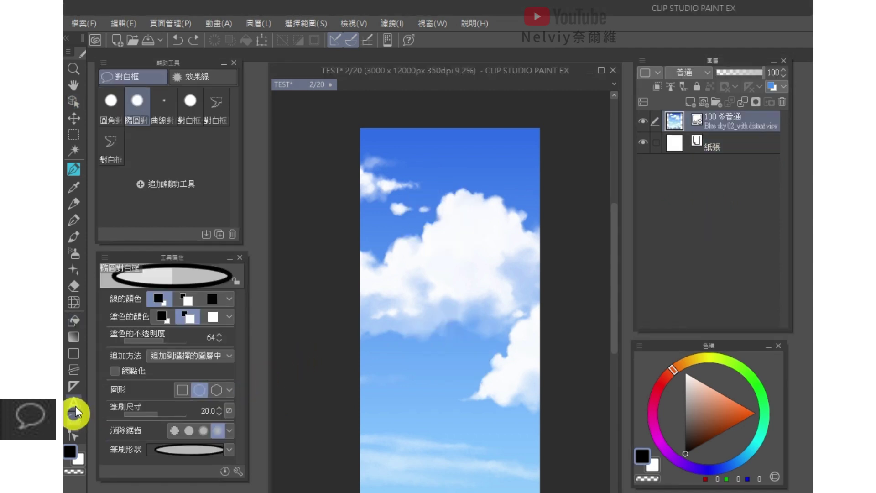
left_click(209, 76)
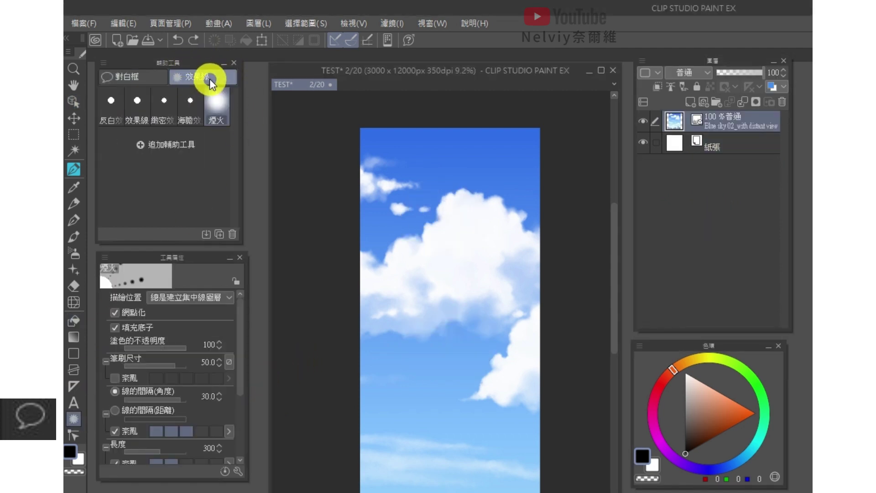
left_click(116, 117)
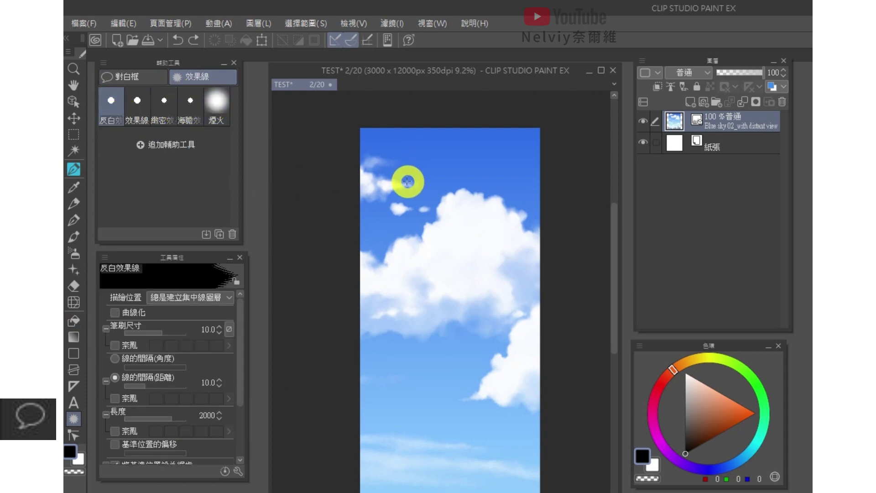
left_click_drag(407, 182, 499, 244)
Draw further effect shapes down the page with the 效果線, 海膽 and 煙火 effect-line sub tools.
left_click(145, 109)
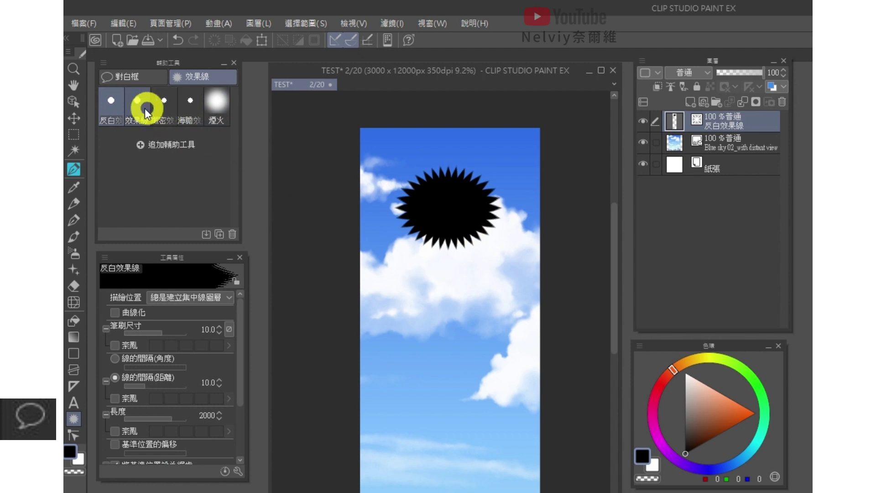
left_click_drag(395, 259, 513, 403)
left_click(164, 106)
left_click(188, 107)
left_click_drag(370, 405, 447, 465)
left_click(207, 109)
left_click_drag(458, 423, 529, 479)
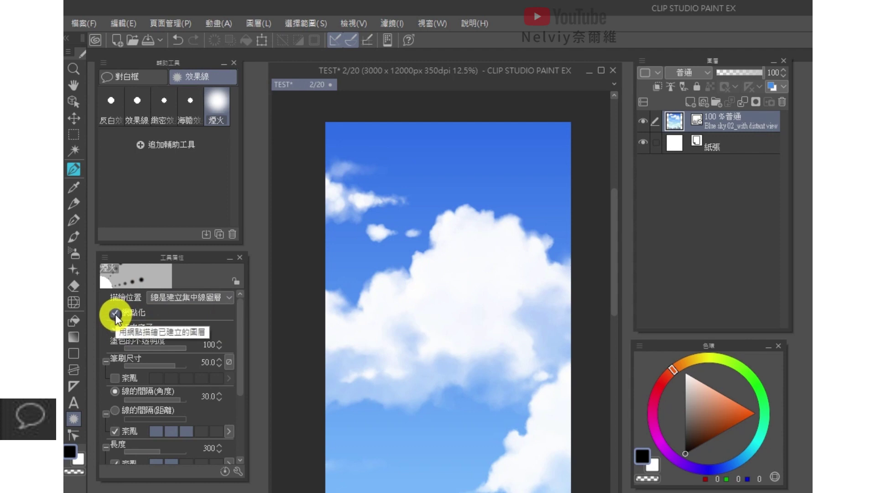
Draw a large 煙火 effect with 網點化 enabled over the cloud and inspect its dots up close.
left_click_drag(427, 209, 520, 306)
scroll(475, 217, "up", 5)
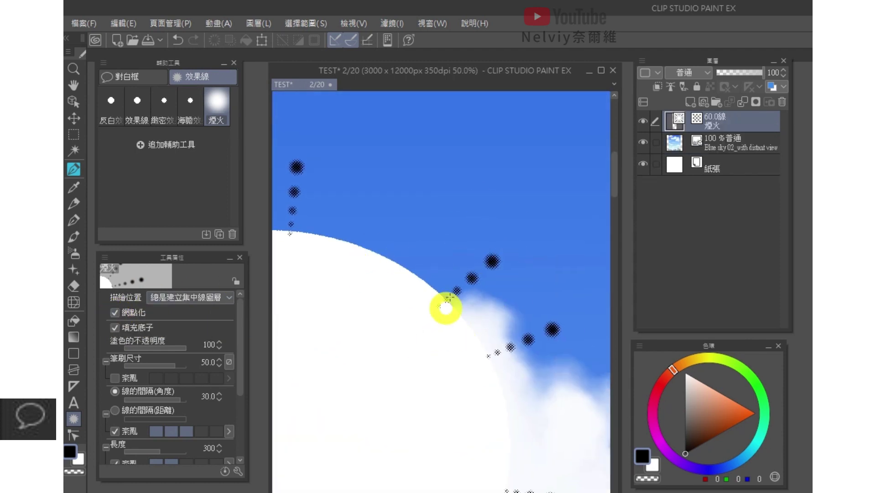
left_click_drag(355, 394, 473, 243)
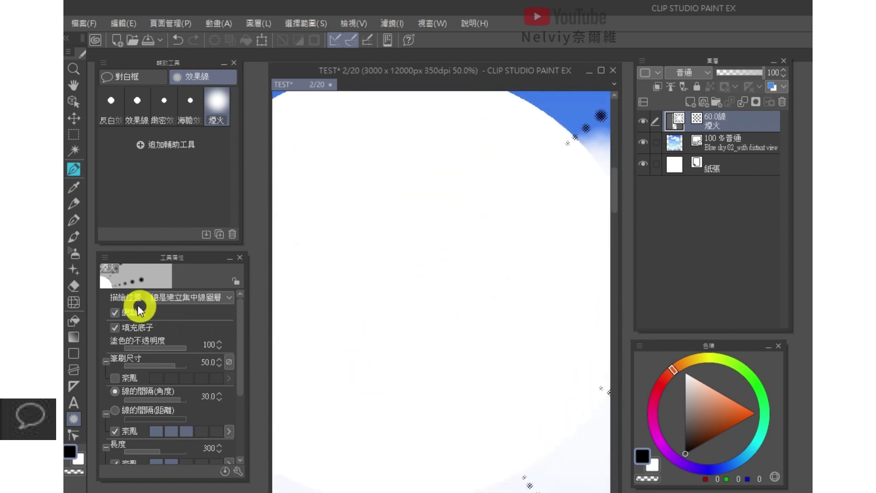
Turn off 網點化 and draw a second 煙火 effect below the first for comparison.
key("ctrl+minus")
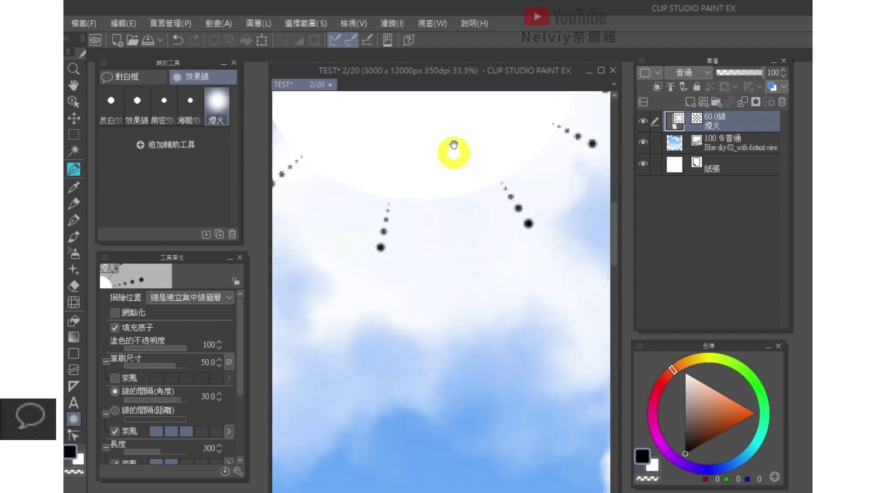
scroll(454, 146, "up", 1)
left_click_drag(335, 244, 581, 470)
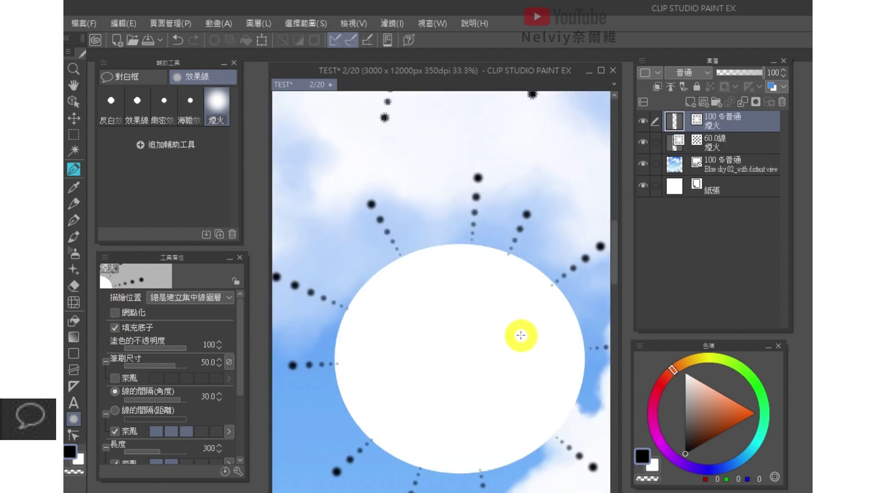
left_click_drag(520, 336, 412, 316)
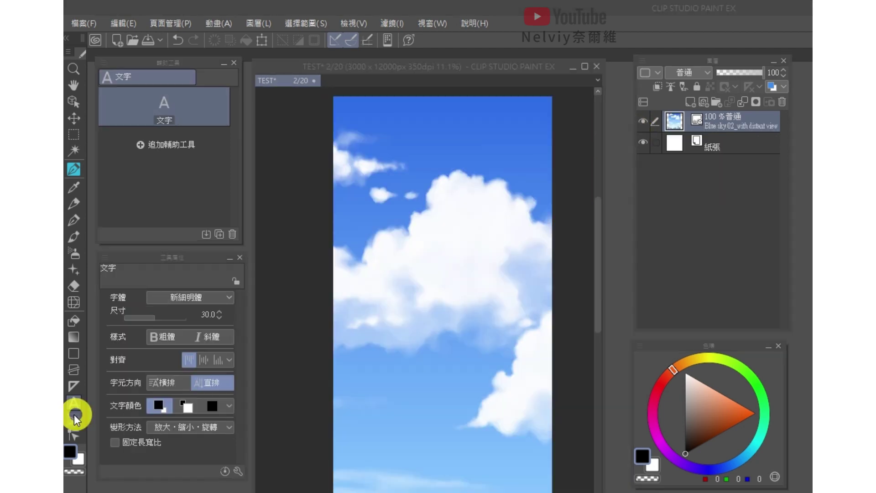
Draw a white ellipse speech balloon near the top of the page with a short straight tail at its lower edge.
left_click(73, 418)
left_click(137, 112)
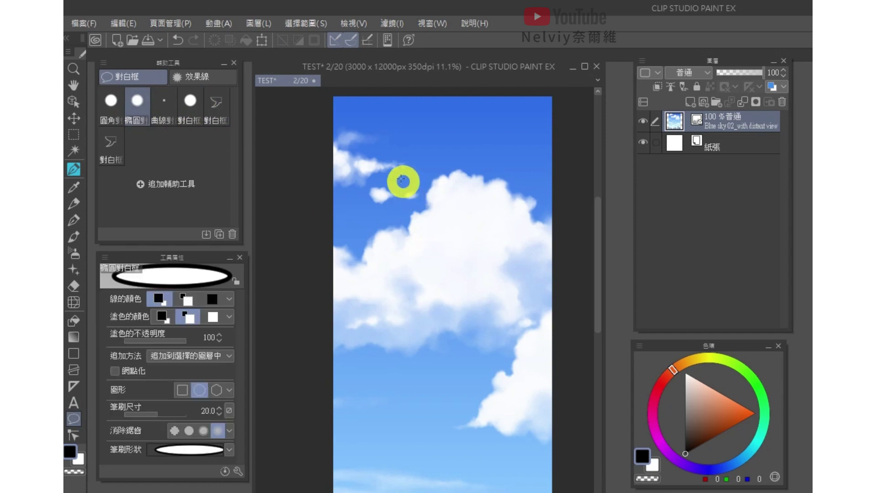
left_click_drag(401, 179, 510, 249)
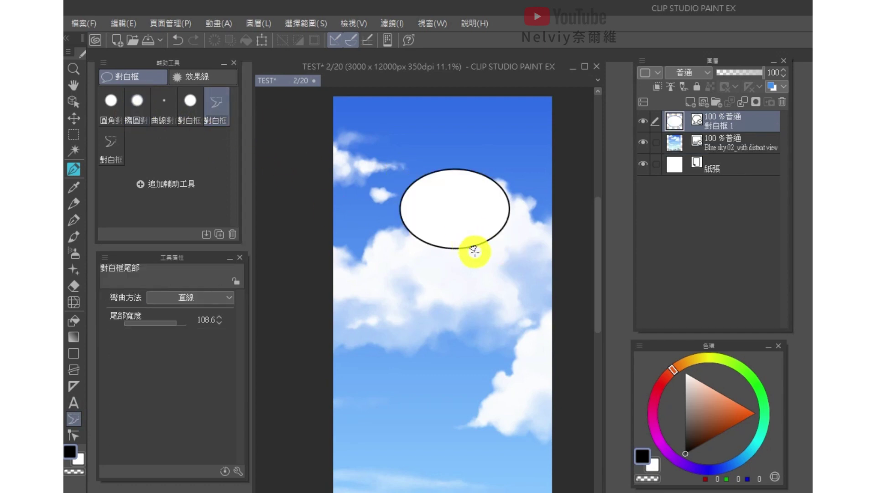
key("ctrl+z")
left_click_drag(470, 239, 476, 256)
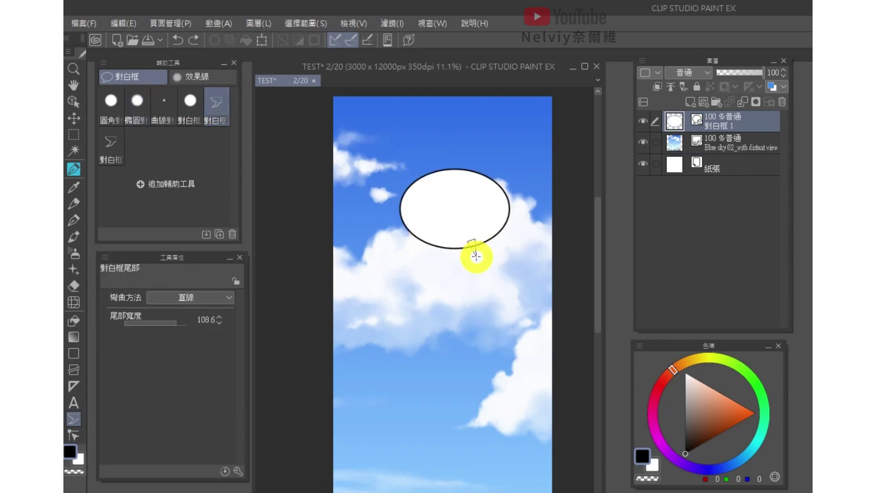
Enter horizontal text inside the balloon reading "testtest" on each of two lines.
left_click(75, 404)
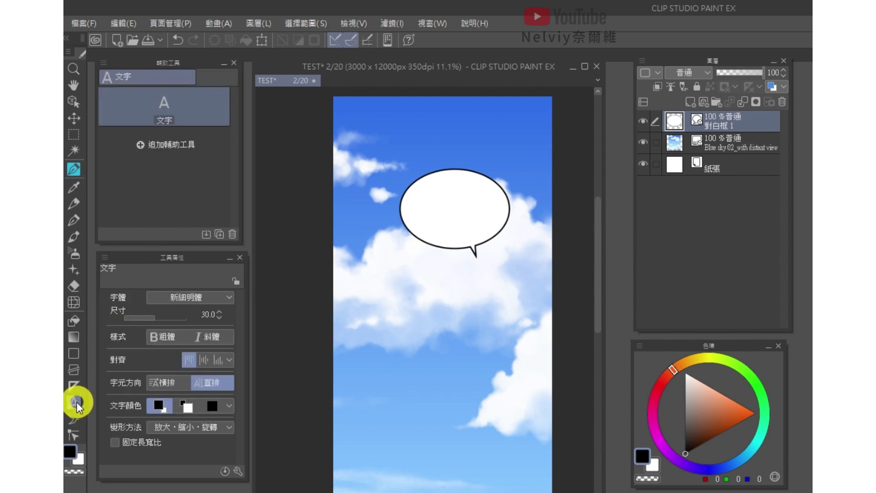
left_click(170, 385)
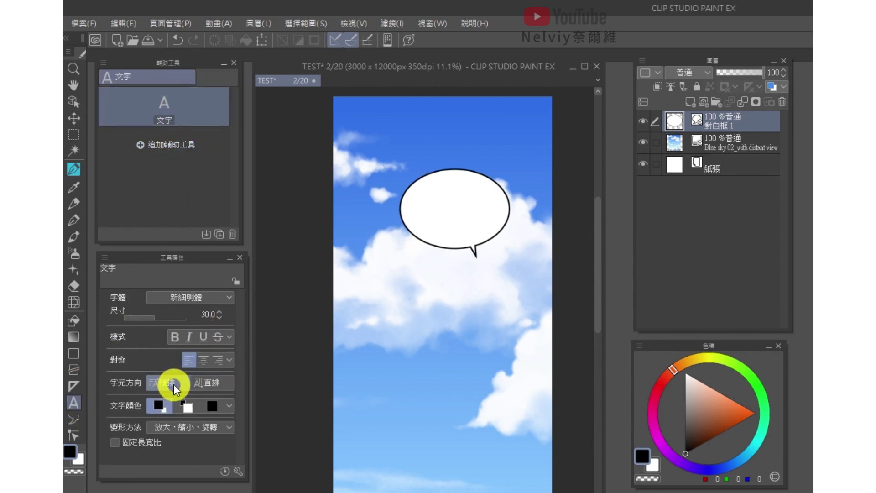
left_click(438, 262)
left_click(782, 99)
left_click(435, 260)
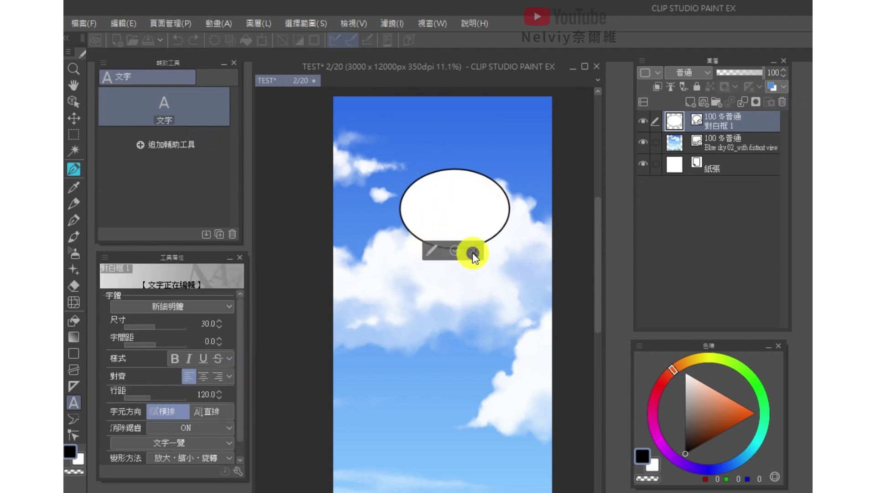
type("test")
key("ctrl+a")
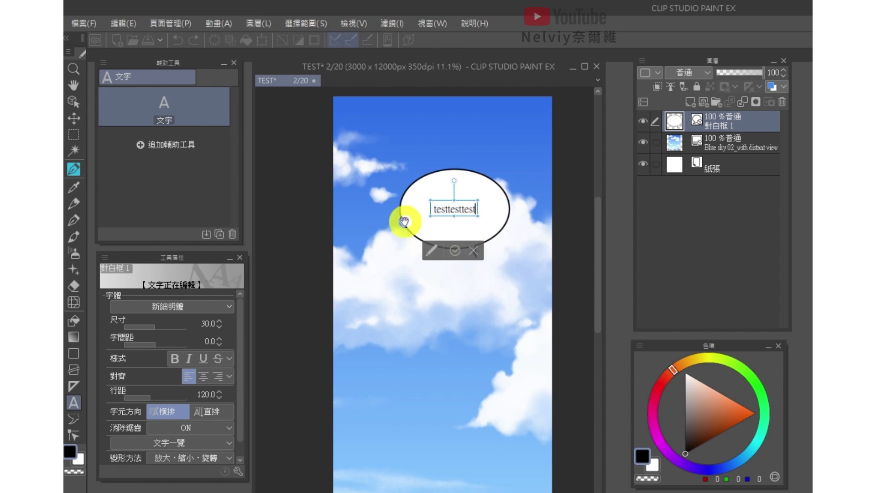
type("test")
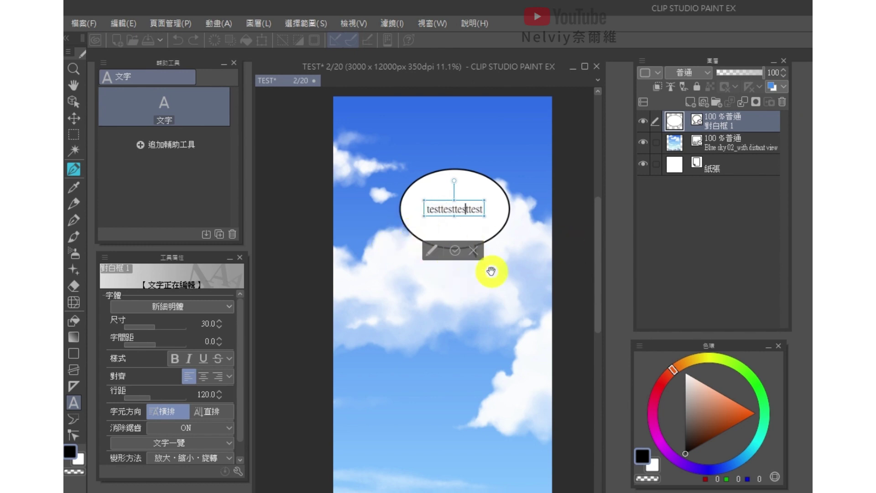
key("Return")
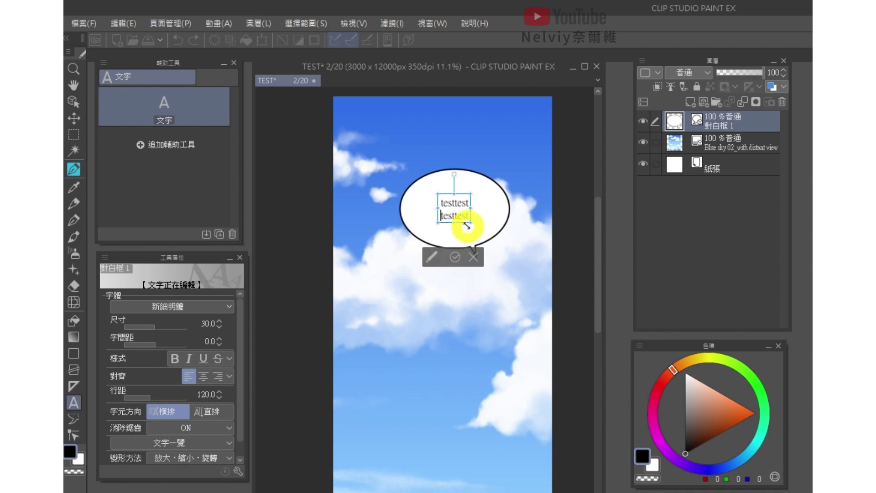
Enlarge the balloon text to about size 43.9, centre it in the balloon, and hide and show their shared layer.
left_click_drag(470, 223, 485, 233)
left_click_drag(478, 199, 471, 194)
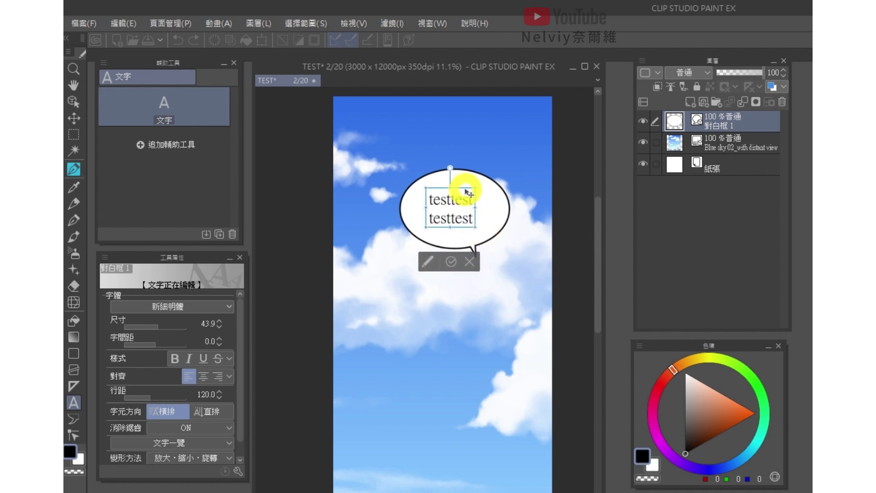
left_click(643, 120)
left_click(643, 121)
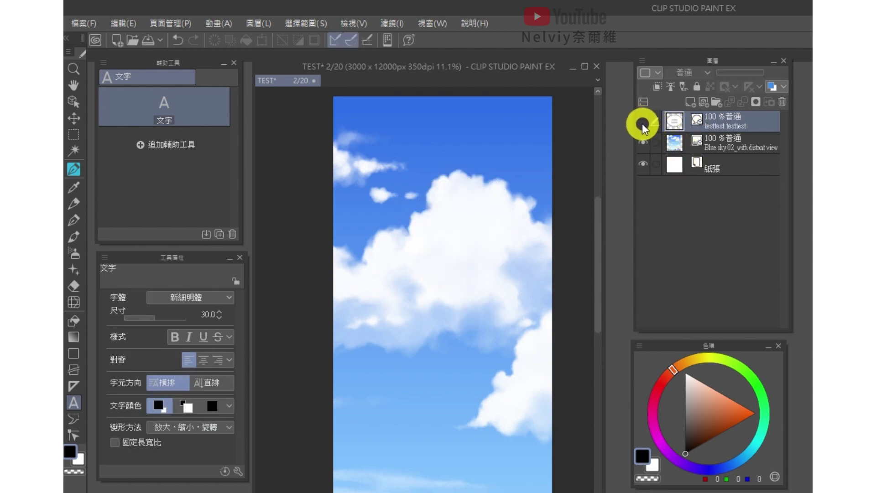
left_click(644, 121)
left_click(470, 222)
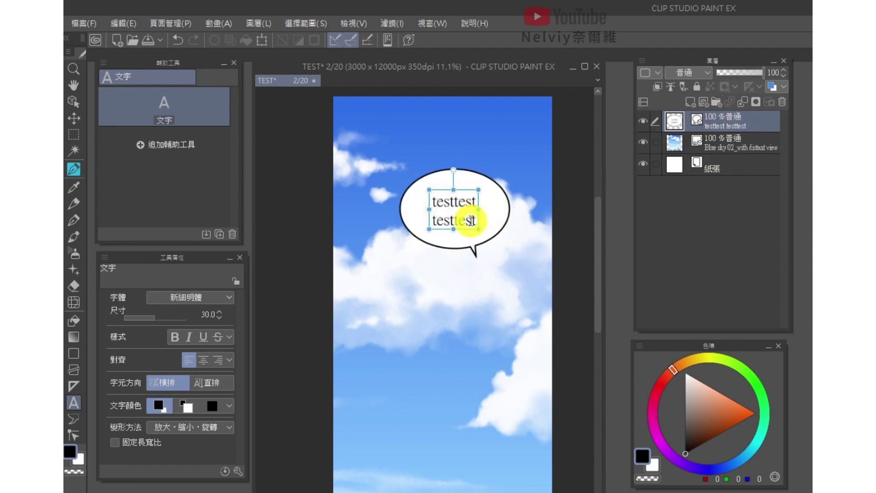
Reshape the balloon as an object into a taller, rounder form around its text, and delete it.
left_click(73, 102)
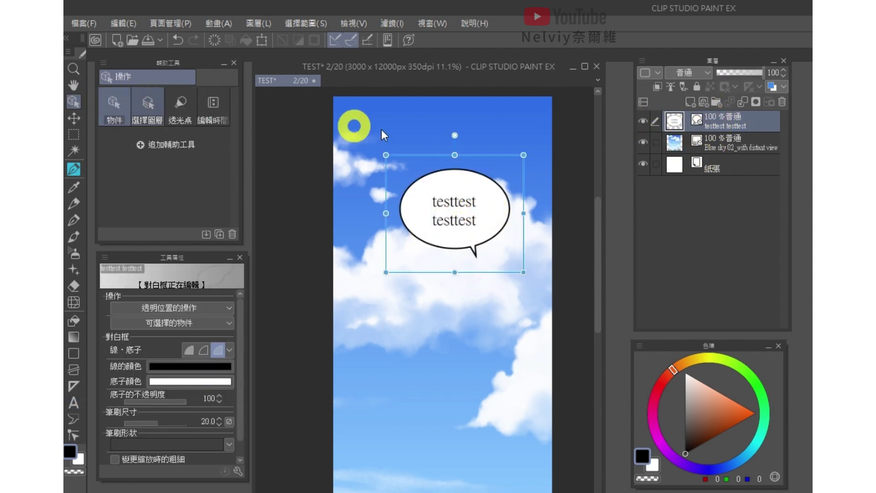
left_click_drag(523, 124, 420, 125)
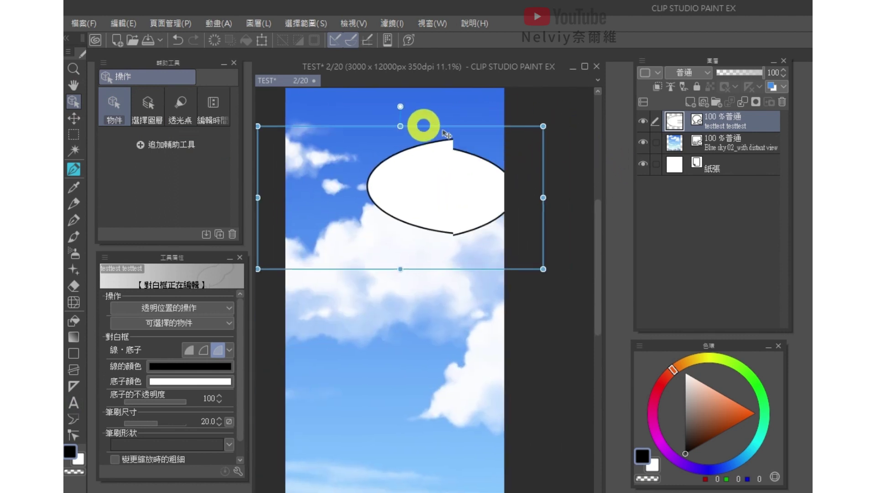
left_click_drag(544, 200, 415, 187)
left_click_drag(375, 136, 387, 109)
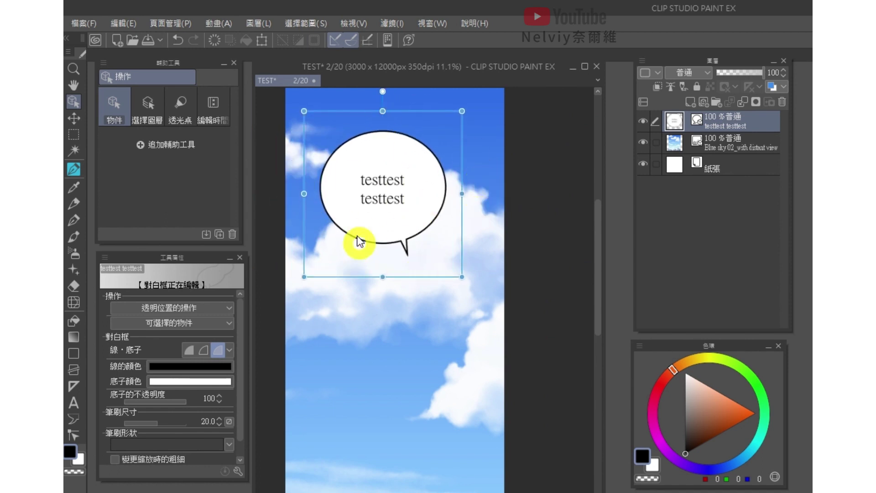
key("Delete")
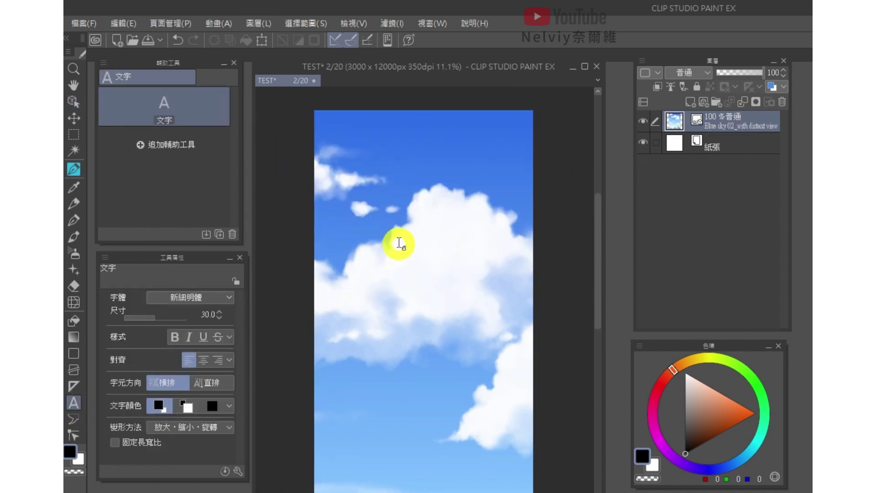
Place separate text over the clouds reading "testtest" and "esttest" on two lines, enlarged to about size 58.1.
left_click(399, 242)
type("testtesttesttest")
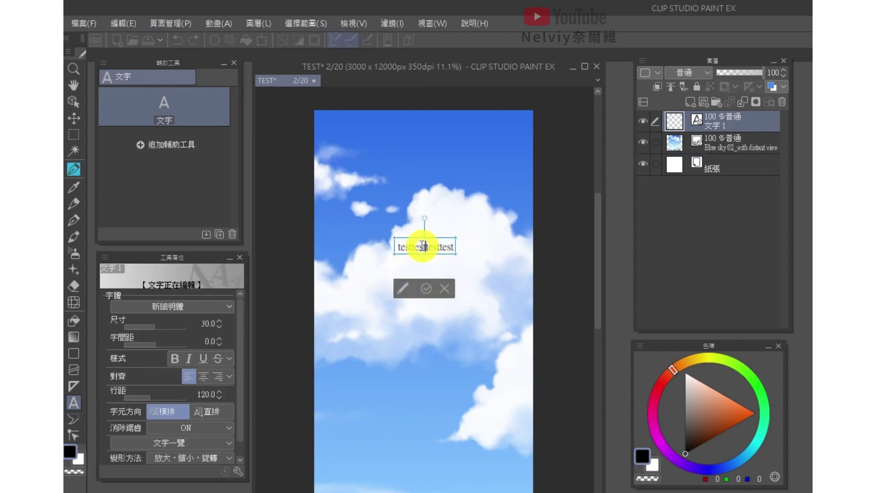
key("Escape")
left_click(429, 251)
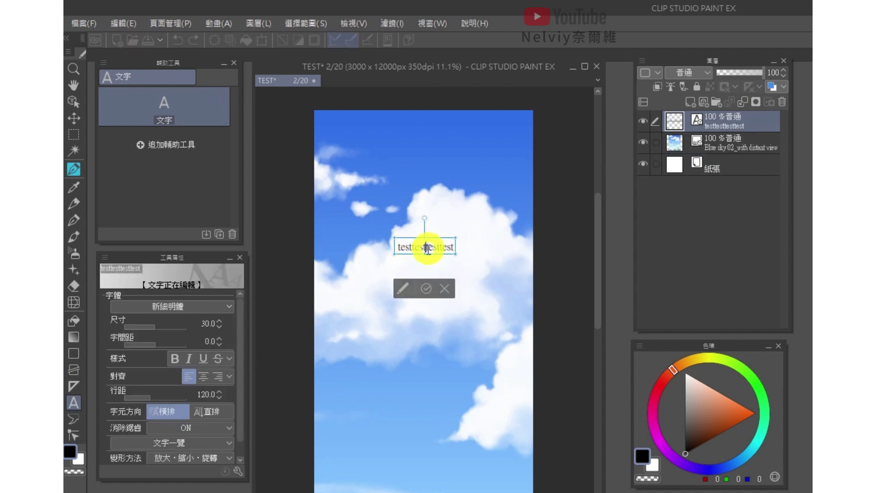
left_click_drag(455, 246, 446, 215)
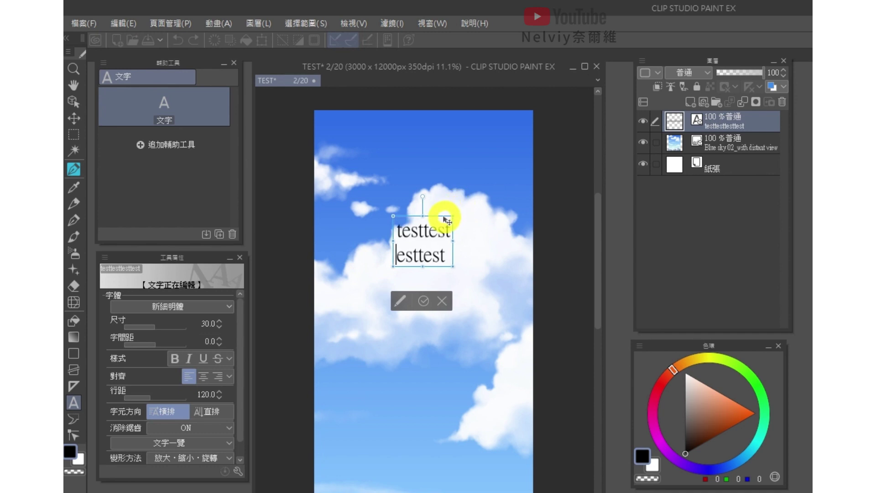
Draw an ellipse balloon around the existing text on the same layer, and hide and show that layer.
left_click(74, 418)
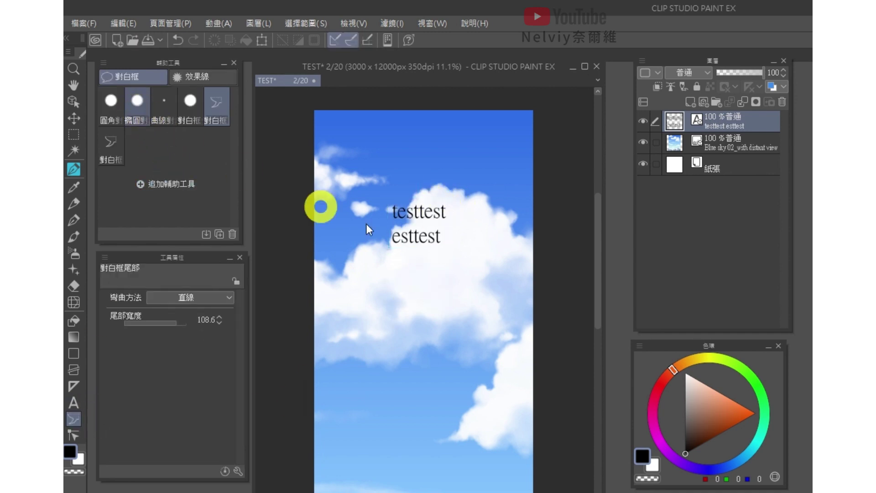
left_click_drag(368, 184, 488, 290)
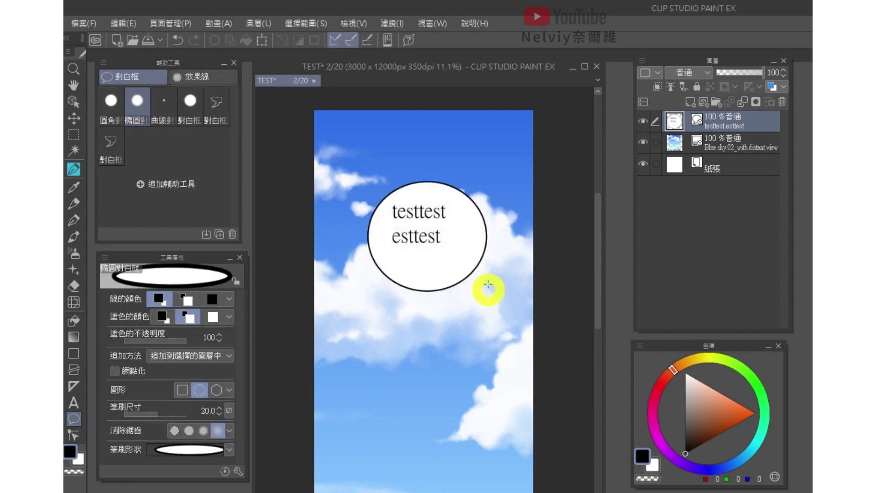
left_click(643, 122)
left_click(644, 123)
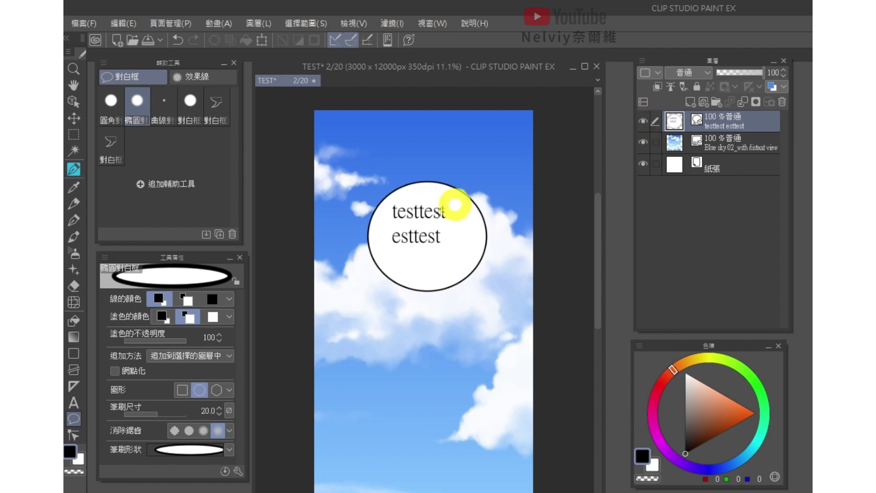
Move the text towards the balloon's centre as an object and resize the balloon to a nearly circular shape around it.
left_click(73, 102)
left_click(429, 203)
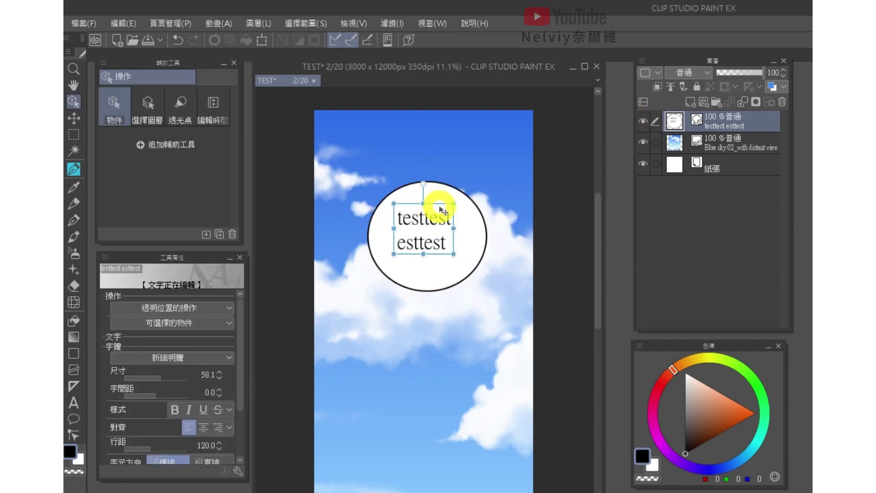
left_click(472, 189)
left_click_drag(499, 172, 484, 137)
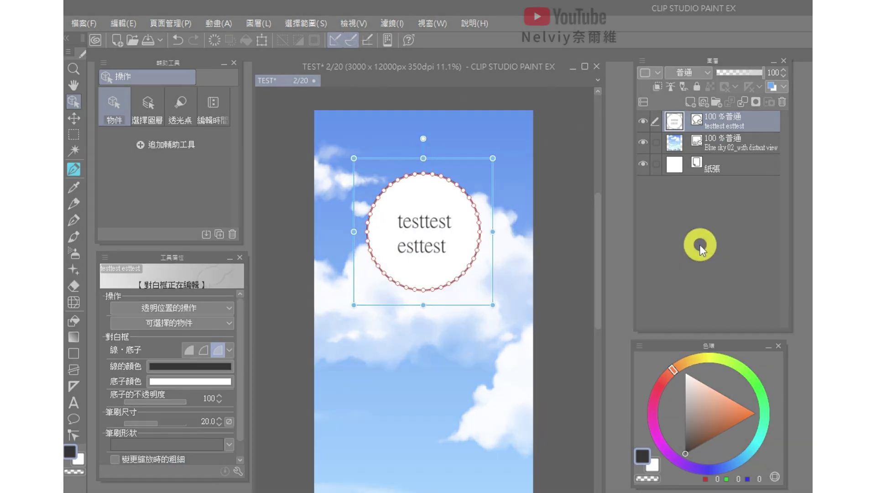